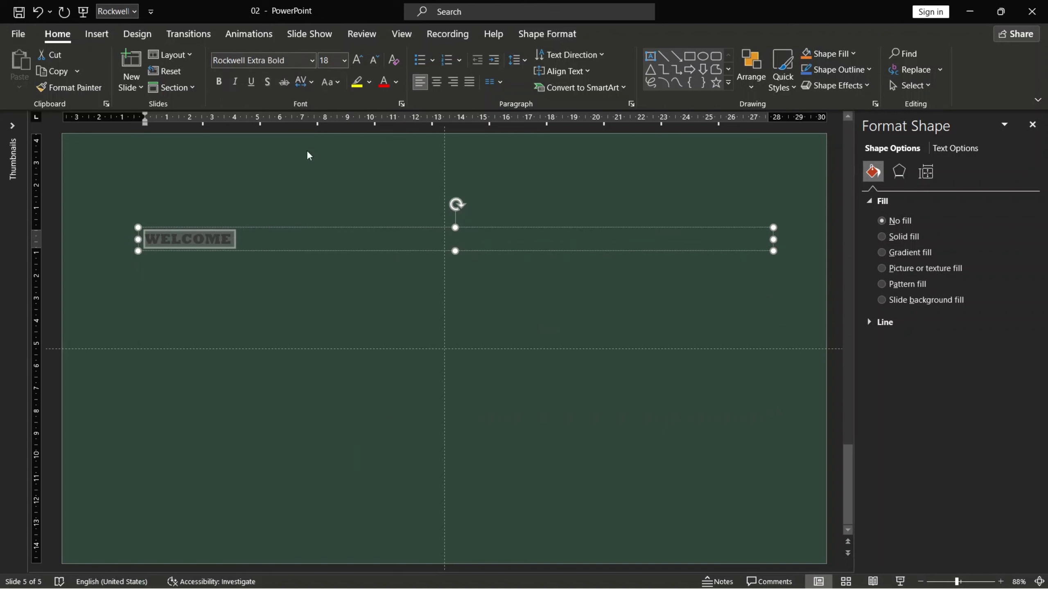
Step: Set the WELCOME text's font size to 150 and widen its text box so the word fits on one line
{"action": "left_click", "coordinate": [359, 61]}
{"action": "left_click", "coordinate": [359, 60]}
{"action": "left_click", "coordinate": [359, 60]}
{"action": "left_click", "coordinate": [359, 60]}
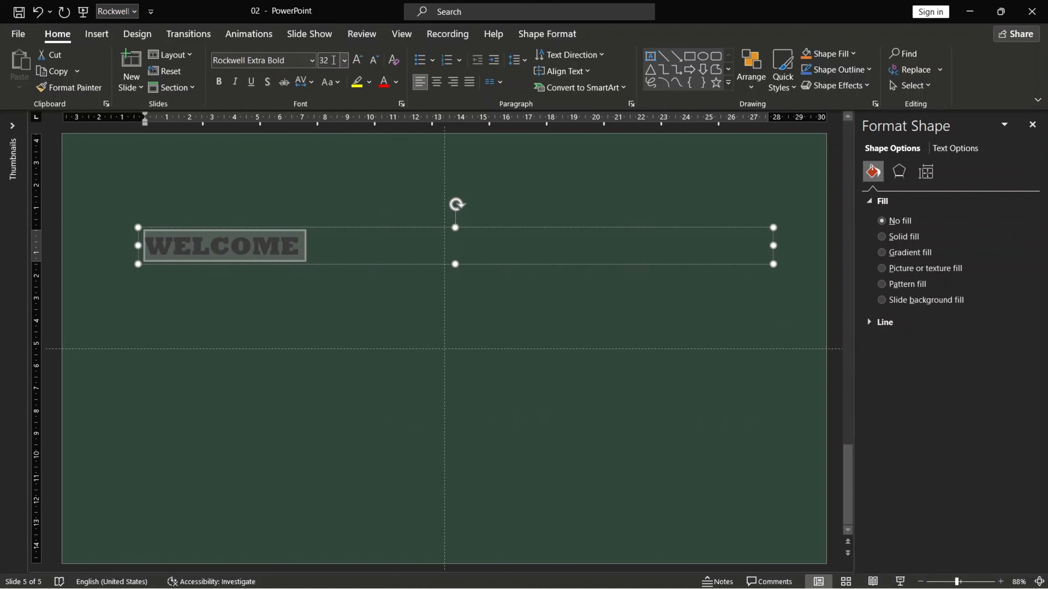
{"action": "type", "text": "180"}
{"action": "key", "text": "Return"}
{"action": "scroll", "coordinate": [537, 219], "scroll_direction": "down", "scroll_amount": 2, "text": "ctrl"}
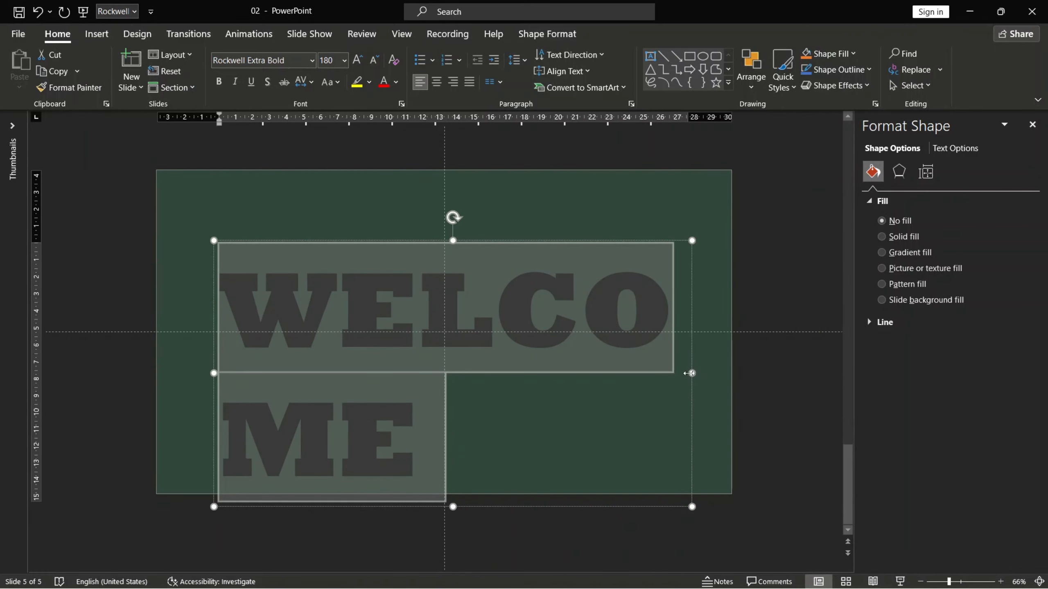
{"action": "left_click_drag", "start_coordinate": [692, 373], "coordinate": [812, 363]}
{"action": "left_click", "coordinate": [375, 60]}
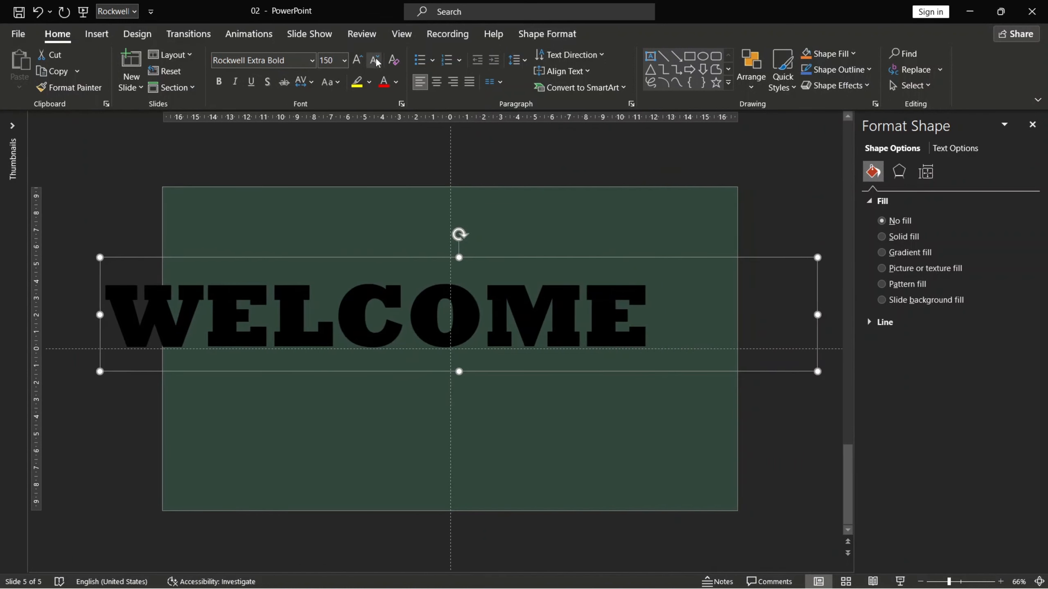
Step: Center WELCOME within its text box and move the box to the middle of the slide
{"action": "left_click_drag", "start_coordinate": [692, 373], "coordinate": [774, 385]}
{"action": "left_click", "coordinate": [439, 85]}
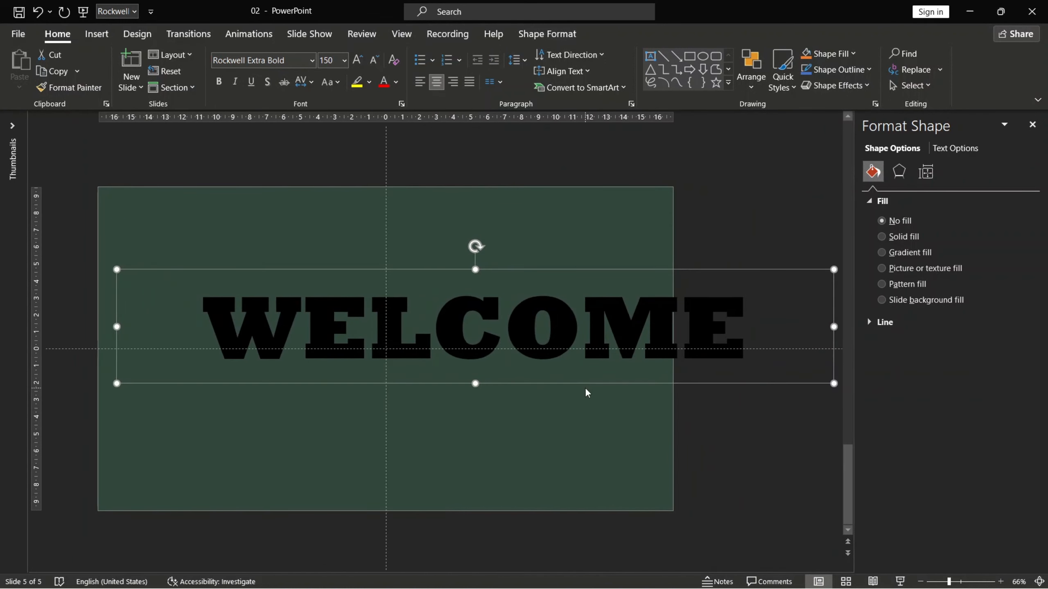
{"action": "left_click_drag", "start_coordinate": [586, 386], "coordinate": [501, 400]}
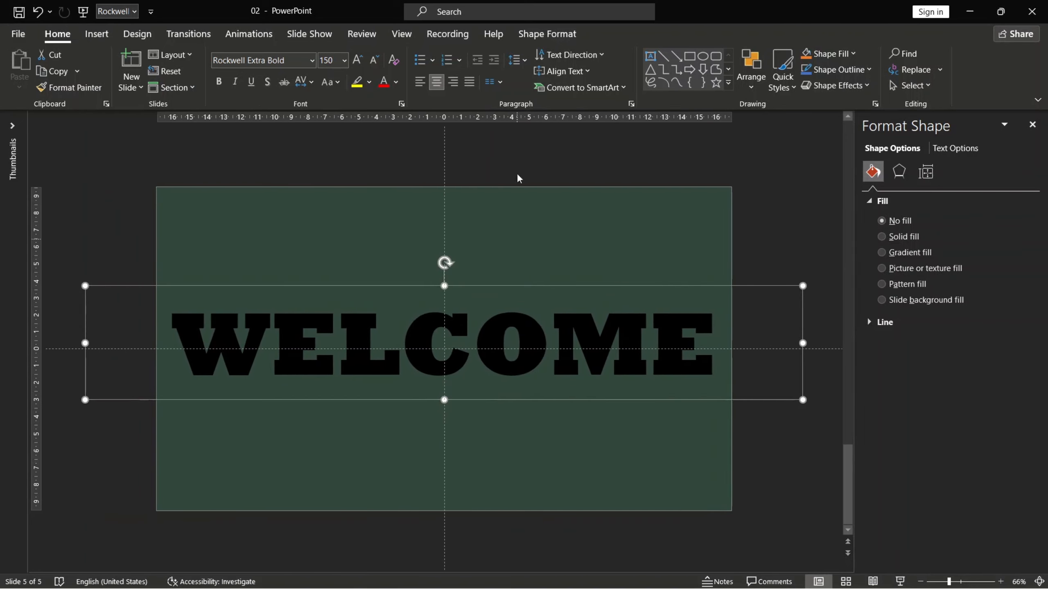
Step: Change the WELCOME text direction to Stacked and turn on text wrapping in the shape
{"action": "left_click", "coordinate": [569, 54]}
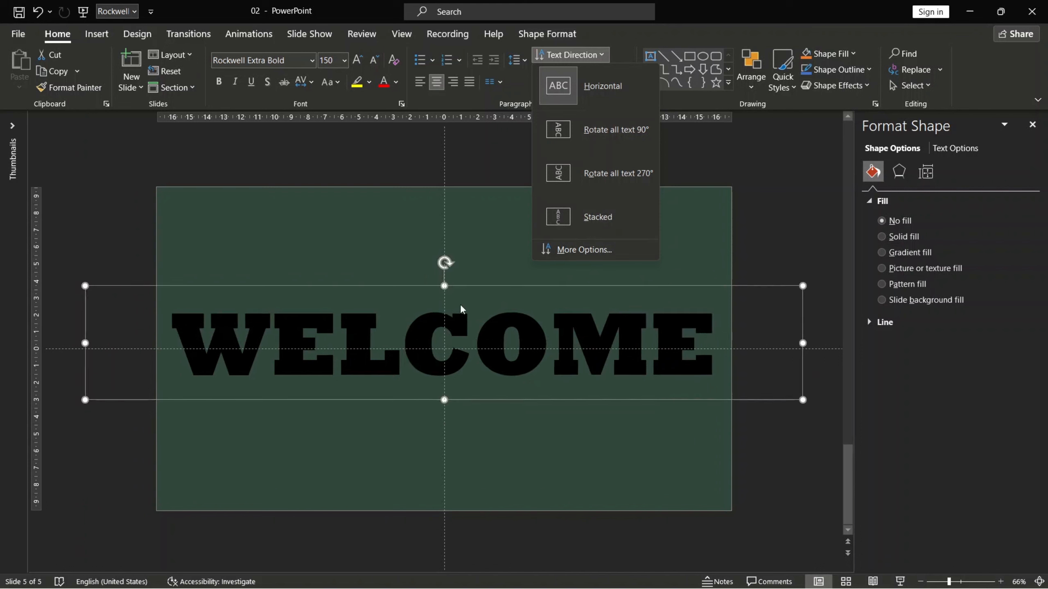
{"action": "left_click", "coordinate": [467, 291]}
{"action": "left_click", "coordinate": [569, 55]}
{"action": "left_click", "coordinate": [611, 216]}
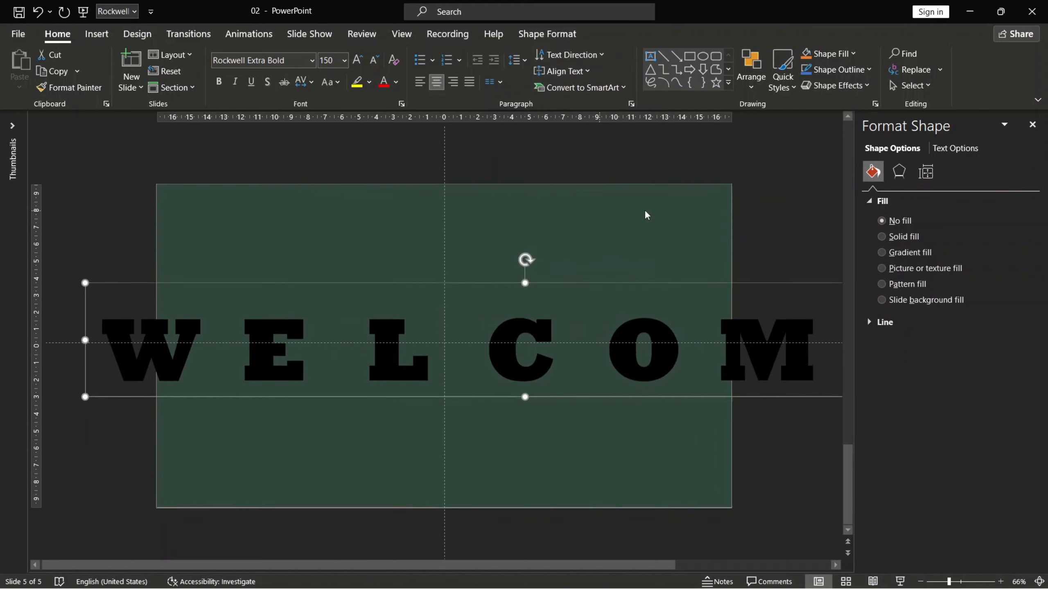
{"action": "left_click", "coordinate": [953, 148]}
{"action": "left_click", "coordinate": [915, 413]}
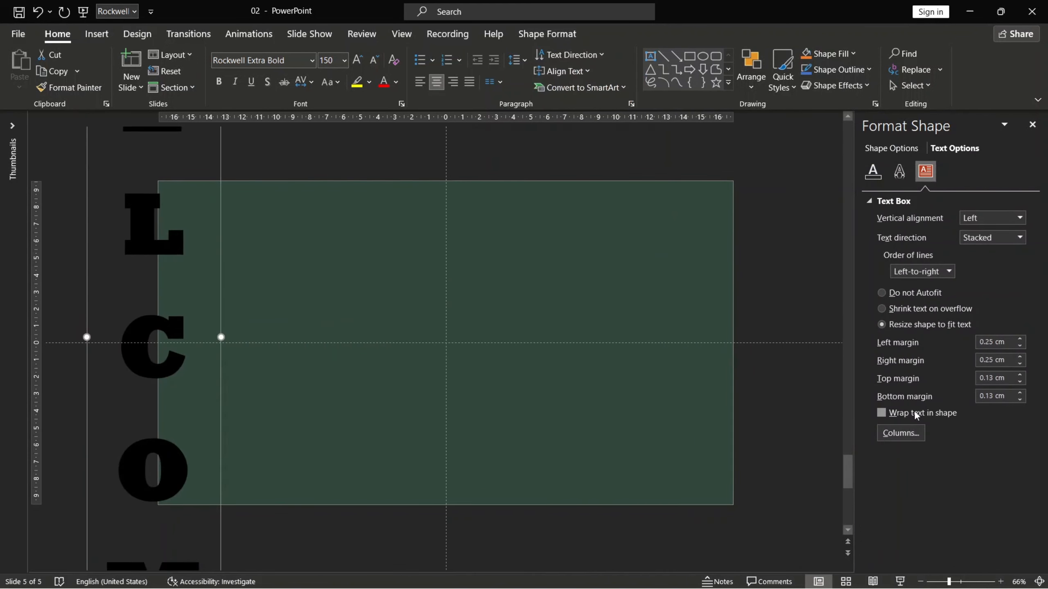
Step: Move the stacked text box to the slide's right edge and replace its text with a single E
{"action": "scroll", "coordinate": [280, 303], "scroll_direction": "down", "scroll_amount": 4}
{"action": "left_click", "coordinate": [282, 305]}
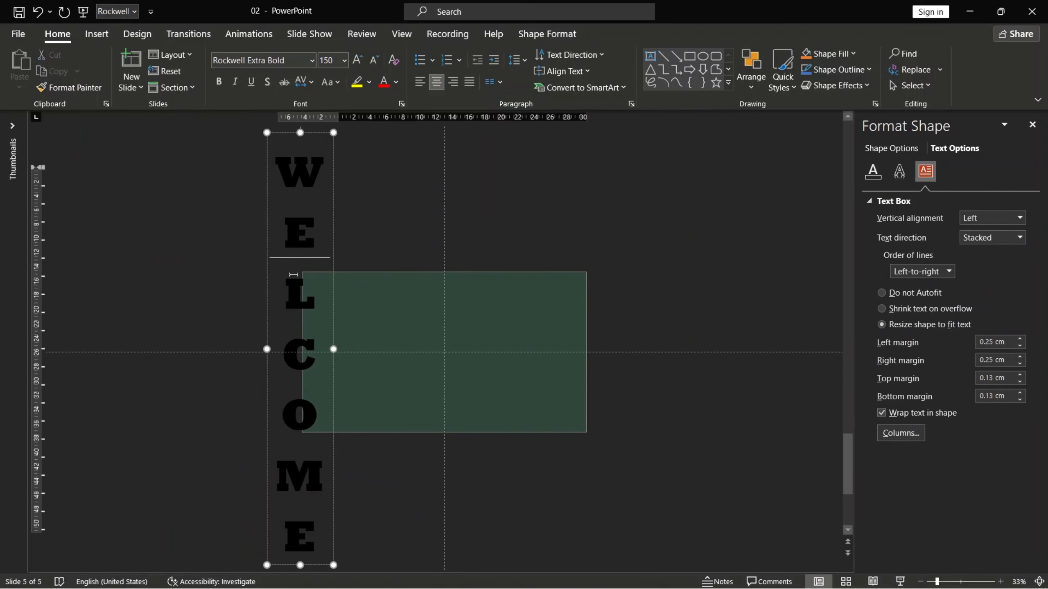
{"action": "left_click", "coordinate": [334, 275]}
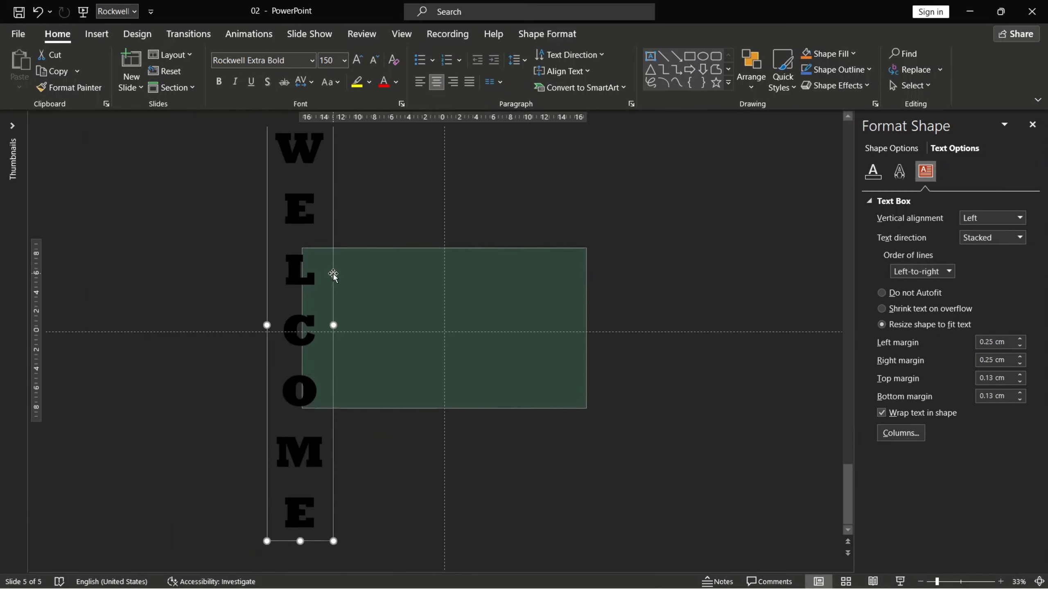
{"action": "left_click_drag", "start_coordinate": [333, 274], "coordinate": [587, 284]}
{"action": "double_click", "coordinate": [577, 278]}
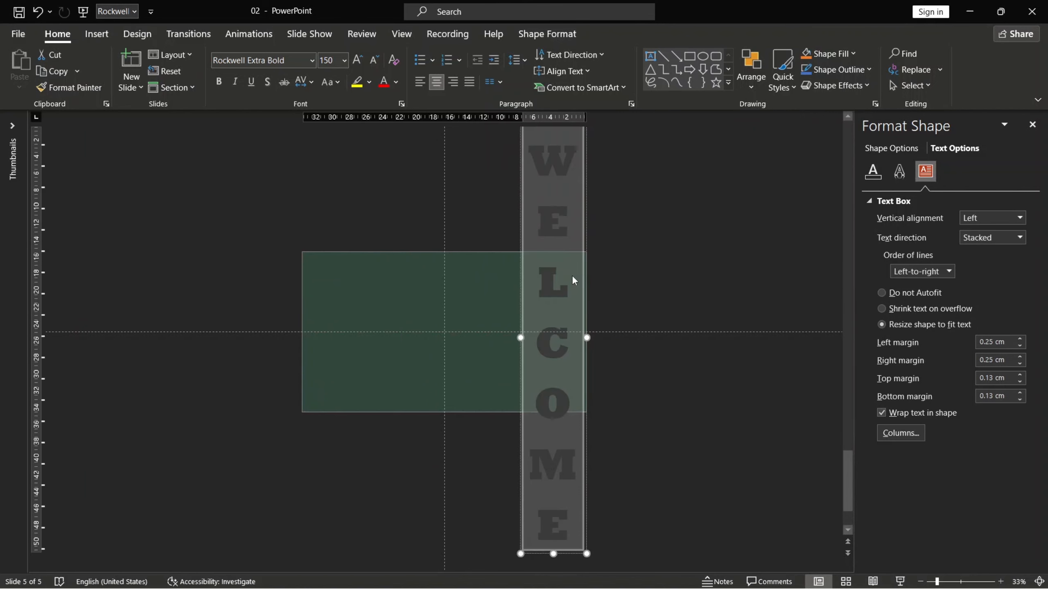
{"action": "type", "text": "e"}
{"action": "key", "text": "BackSpace"}
{"action": "type", "text": "E"}
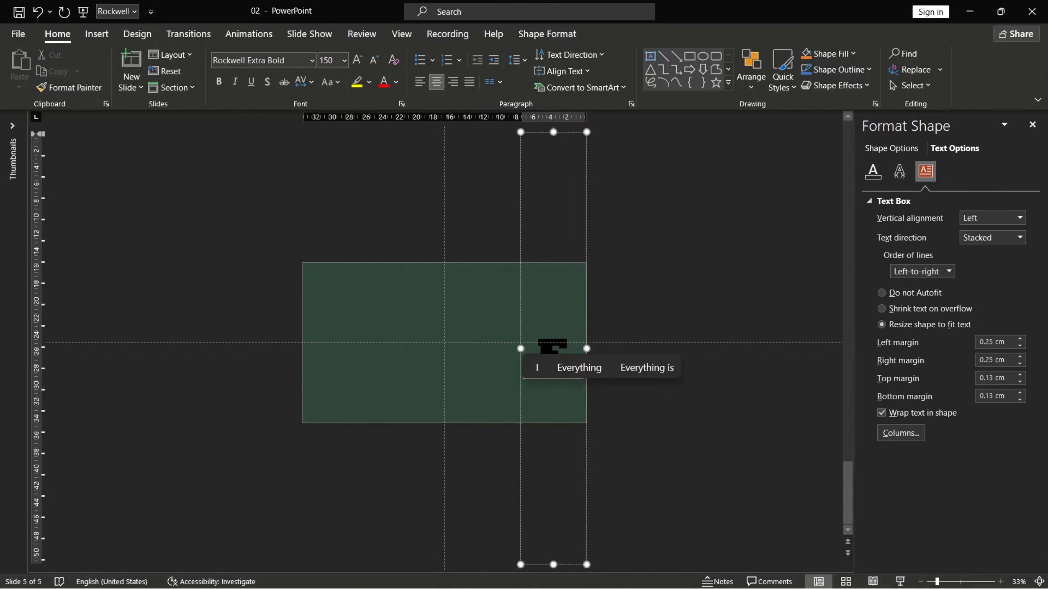
Step: Duplicate the E column leftward twice and change the copies' text to MM and OOO
{"action": "left_click", "coordinate": [519, 253]}
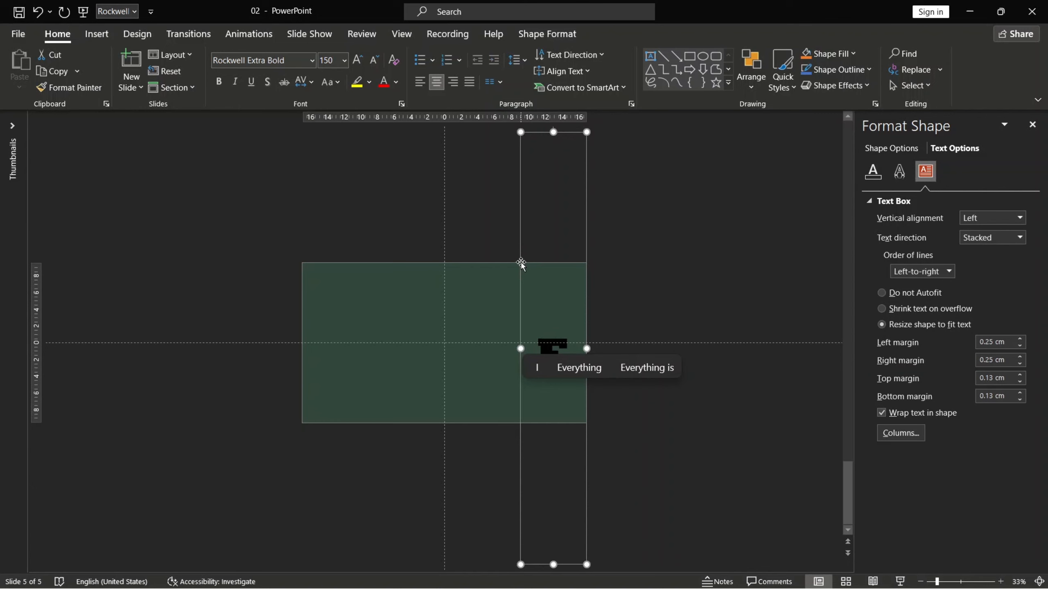
{"action": "left_click_drag", "start_coordinate": [520, 262], "coordinate": [407, 258]}
{"action": "double_click", "coordinate": [507, 353]}
{"action": "type", "text": "MM"}
{"action": "left_click", "coordinate": [467, 227]}
{"action": "double_click", "coordinate": [450, 335]}
{"action": "type", "text": "OOO"}
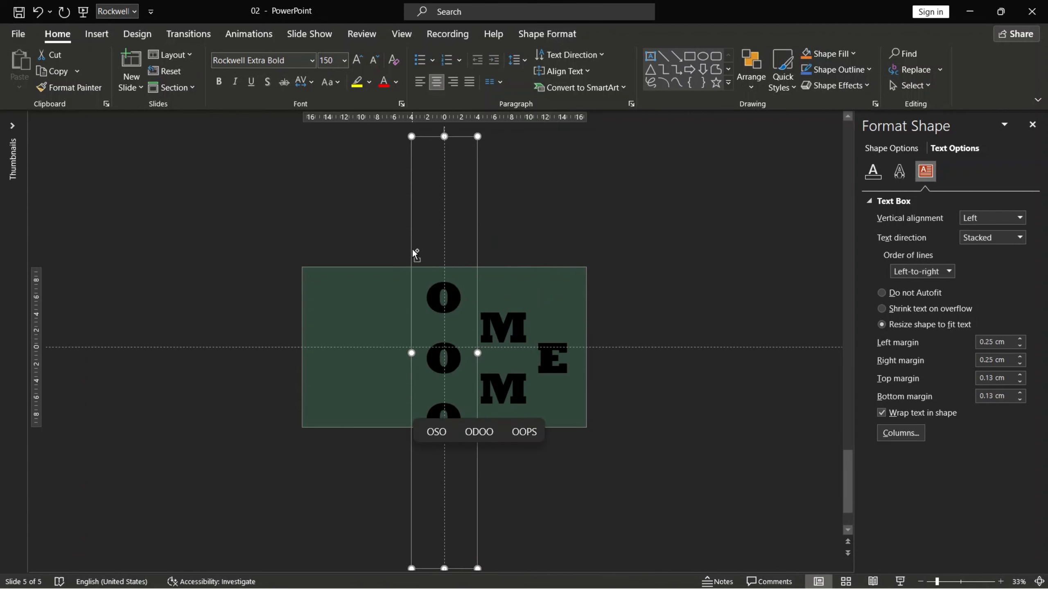
Step: Duplicate the column leftward four more times and change the copies' text to CCCC, LLLLL, EEEEEE and WWWWWWW
{"action": "left_click_drag", "start_coordinate": [412, 250], "coordinate": [242, 221]}
{"action": "double_click", "coordinate": [390, 307]}
{"action": "type", "text": "CCCC"}
{"action": "double_click", "coordinate": [338, 269]}
{"action": "type", "text": "LLLLL"}
{"action": "double_click", "coordinate": [299, 255]}
{"action": "type", "text": "EEEEEE"}
{"action": "double_click", "coordinate": [268, 231]}
{"action": "type", "text": "WWWWWWW"}
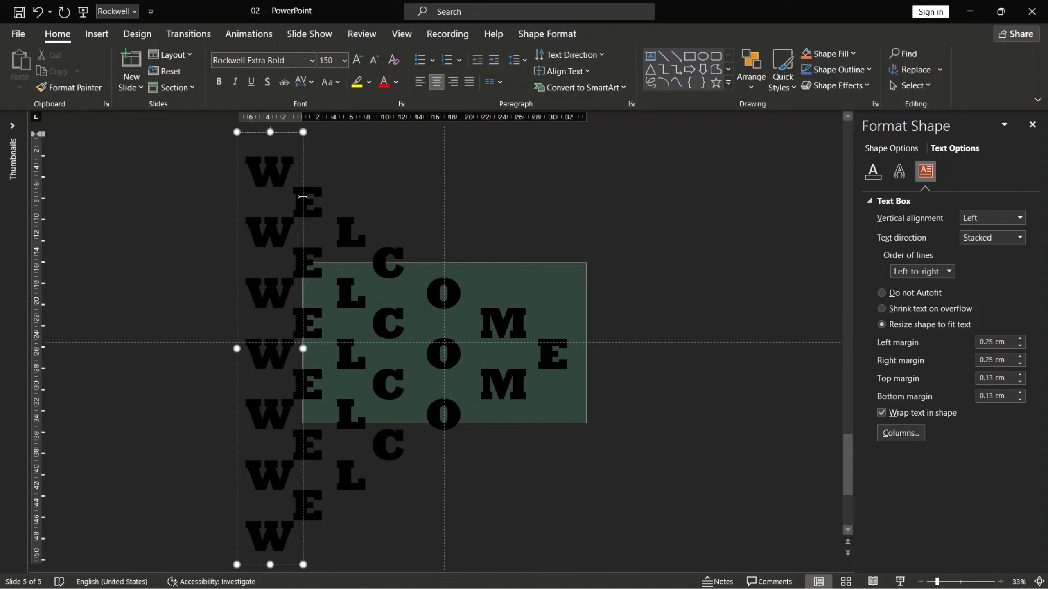
Step: Recolor all letter columns with the recent off-white font color and set their text alignment to left
{"action": "left_click", "coordinate": [427, 206]}
{"action": "key", "text": "ctrl+a"}
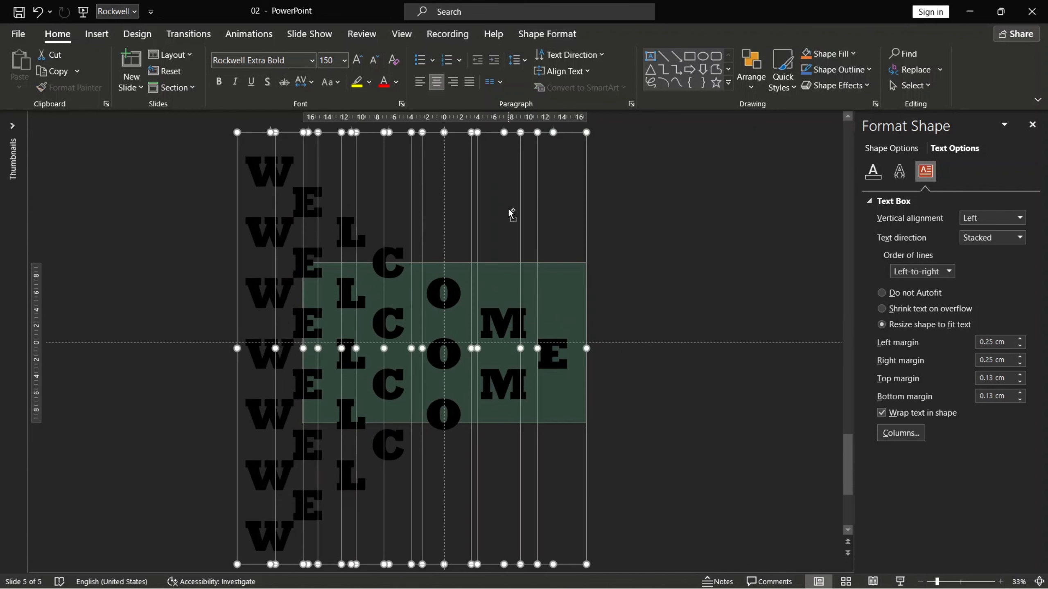
{"action": "left_click", "coordinate": [397, 82]}
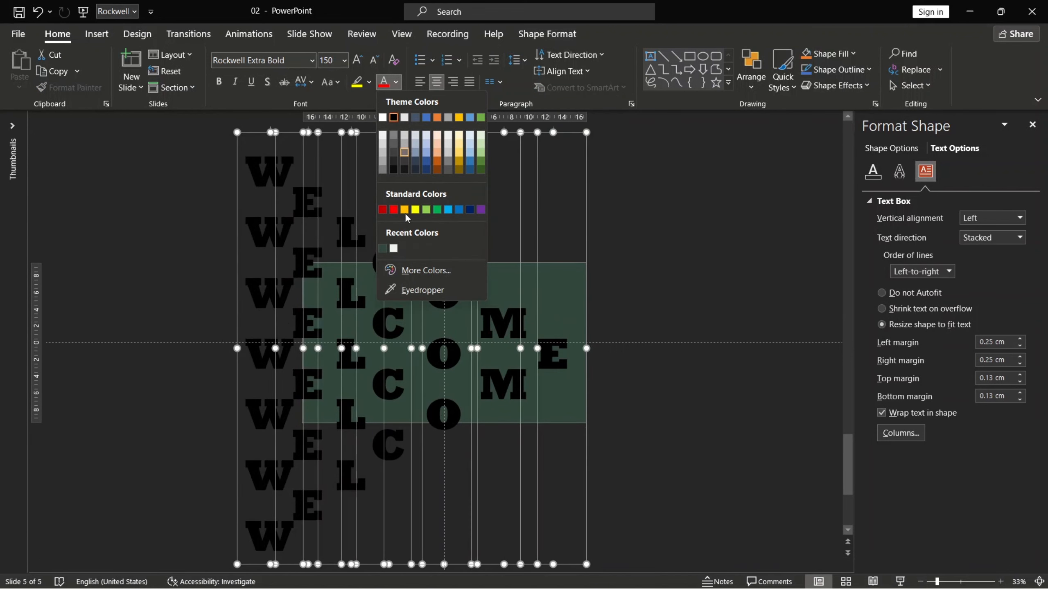
{"action": "left_click", "coordinate": [399, 244]}
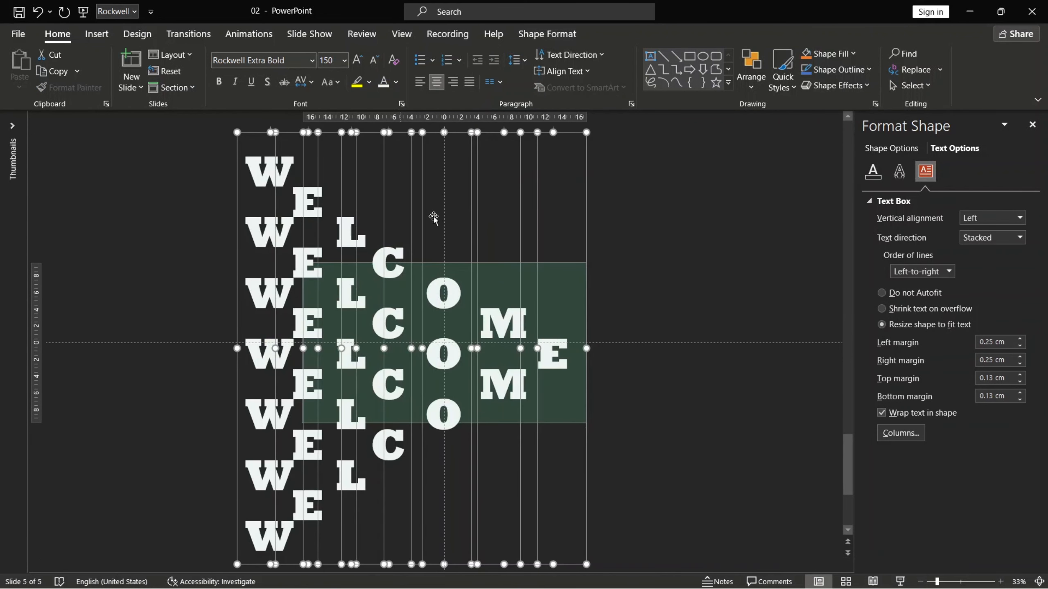
{"action": "left_click", "coordinate": [425, 84]}
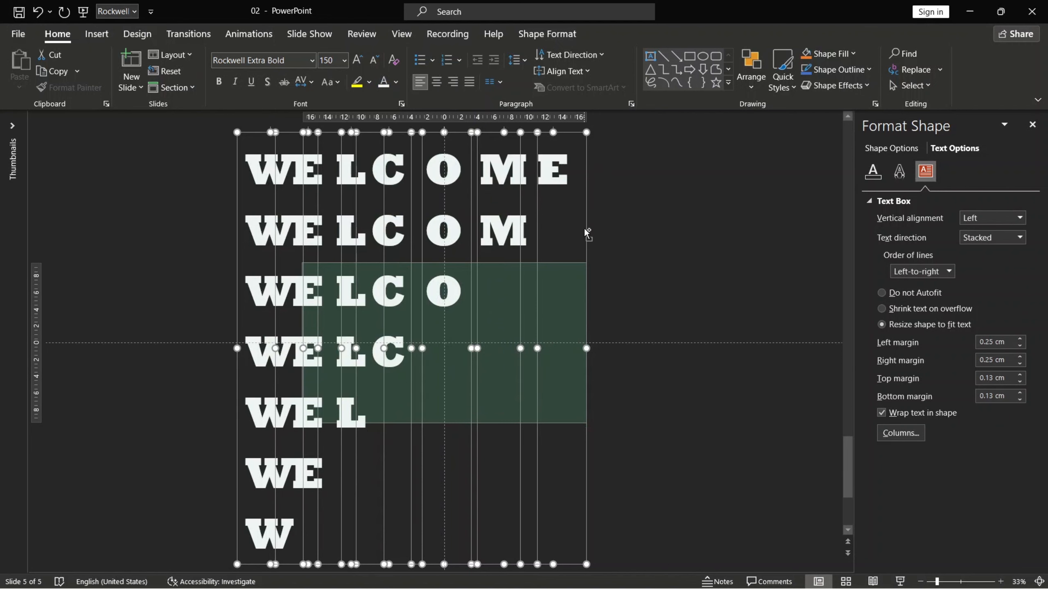
Step: Nudge the final E column slightly right and move the W, E, L and C columns right to tighten the word
{"action": "left_click", "coordinate": [597, 234]}
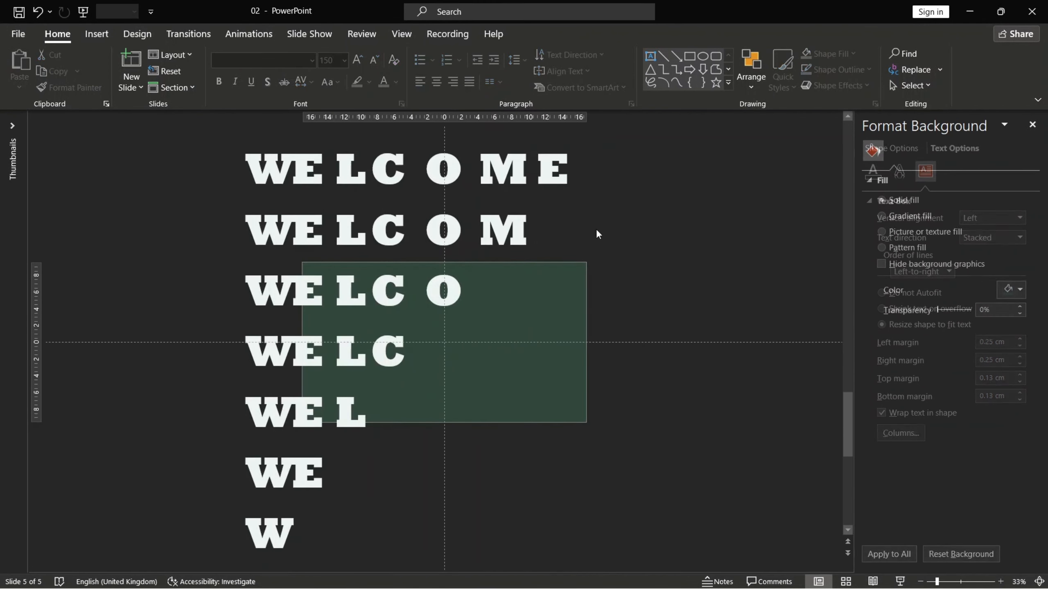
{"action": "left_click", "coordinate": [586, 187]}
{"action": "left_click_drag", "start_coordinate": [586, 187], "coordinate": [592, 187]}
{"action": "left_click_drag", "start_coordinate": [303, 158], "coordinate": [434, 178]}
{"action": "left_click", "coordinate": [315, 165], "text": "shift"}
{"action": "left_click", "coordinate": [349, 174], "text": "shift"}
{"action": "left_click", "coordinate": [383, 179], "text": "shift"}
Step: Move the O column right against the M and fit the C column level between L and O
{"action": "left_click", "coordinate": [467, 268]}
{"action": "left_click_drag", "start_coordinate": [472, 269], "coordinate": [496, 269]}
{"action": "left_click", "coordinate": [454, 243]}
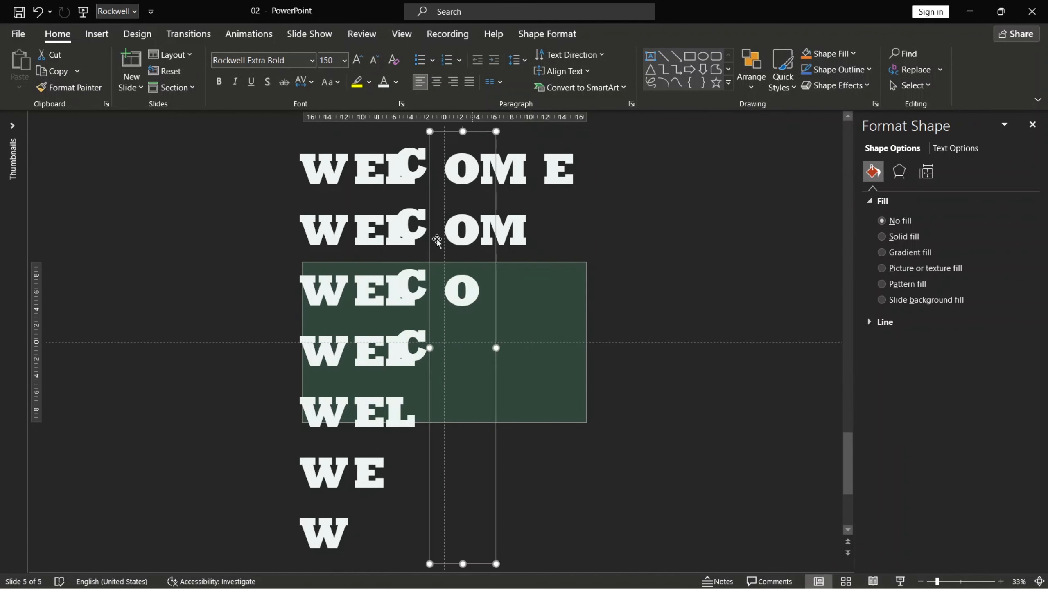
{"action": "left_click", "coordinate": [429, 159]}
{"action": "left_click", "coordinate": [431, 161]}
{"action": "left_click_drag", "start_coordinate": [433, 159], "coordinate": [459, 176]}
{"action": "left_click", "coordinate": [440, 162]}
{"action": "left_click", "coordinate": [431, 163]}
{"action": "left_click", "coordinate": [441, 170]}
Step: Distribute all letter columns horizontally and shift them right to line up with the slide's left edge
{"action": "key", "text": "ctrl+a"}
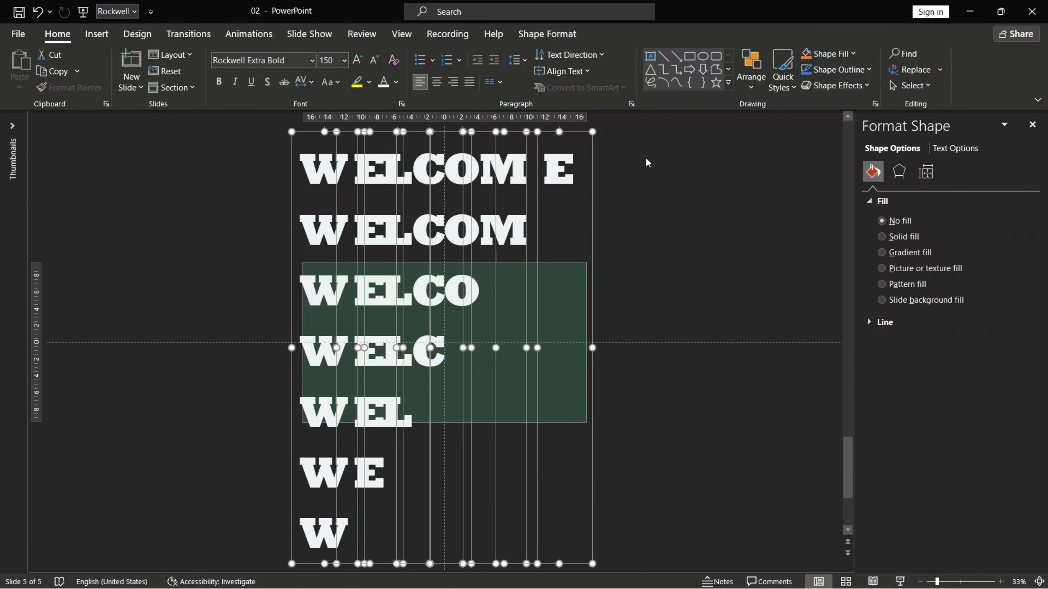
{"action": "left_click", "coordinate": [749, 77]}
{"action": "mouse_move", "coordinate": [795, 301]}
{"action": "left_click", "coordinate": [906, 430]}
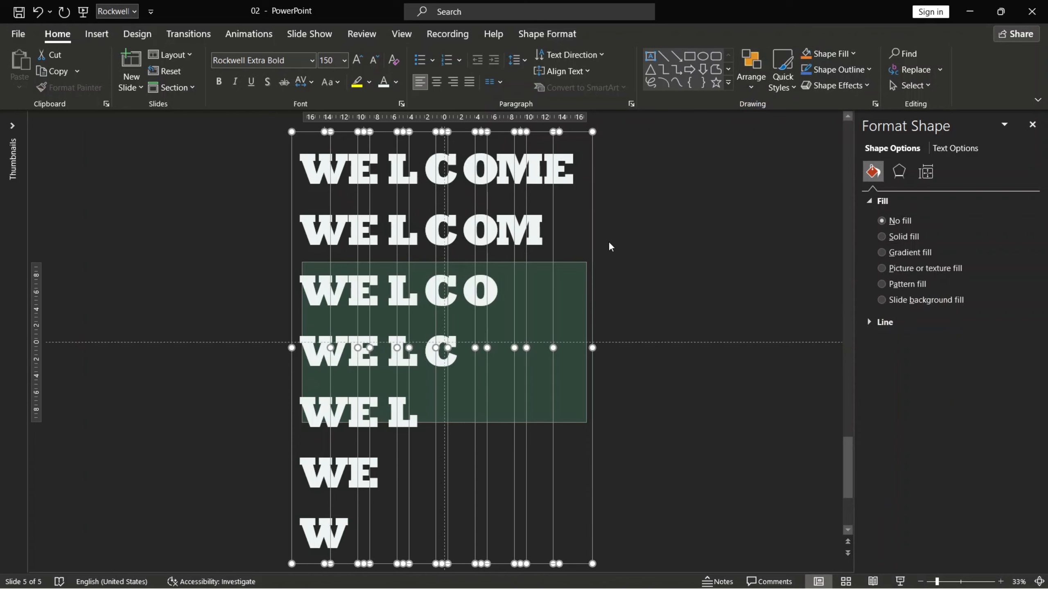
{"action": "left_click_drag", "start_coordinate": [593, 231], "coordinate": [606, 231]}
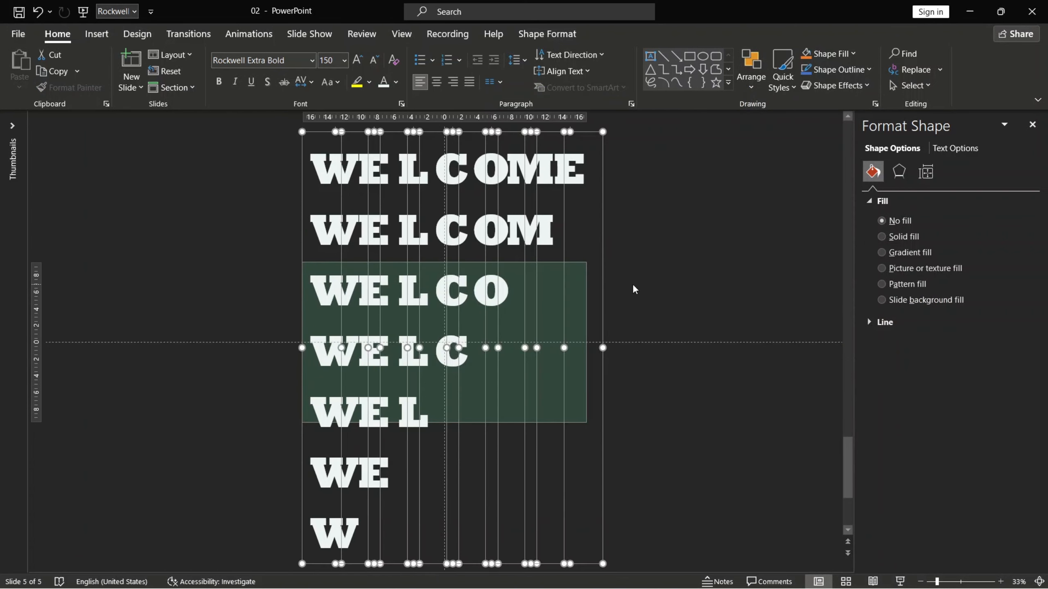
{"action": "key", "text": "ctrl+z"}
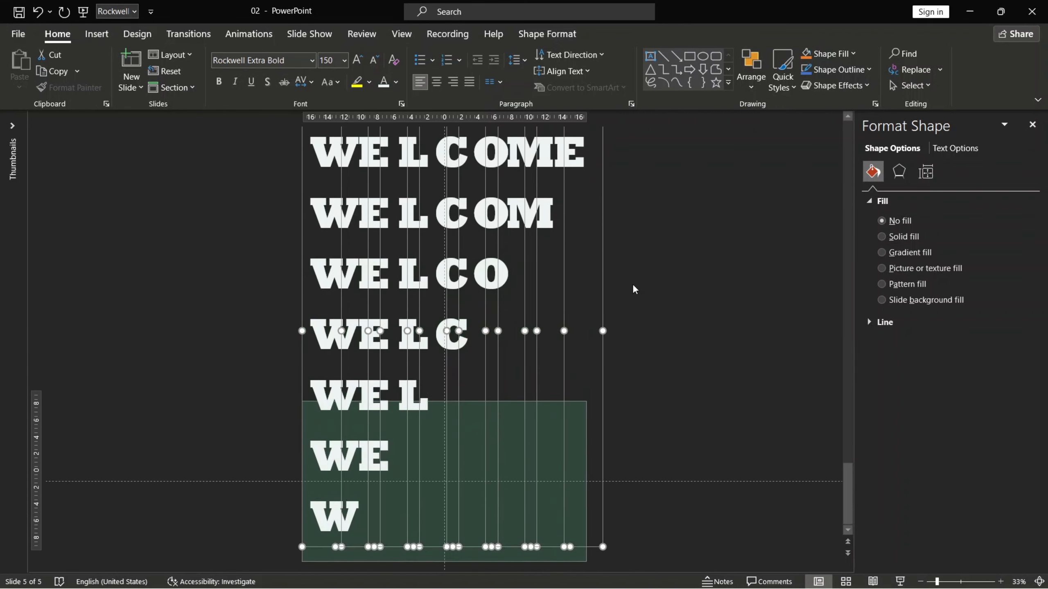
Step: Move all letter columns up until only the lowest W lies on the slide, at its upper edge
{"action": "key", "text": "Up"}
{"action": "key", "text": "Up"}
{"action": "key", "text": "Up"}
{"action": "key", "text": "Up"}
{"action": "key", "text": "Up"}
{"action": "key", "text": "Up"}
{"action": "key", "text": "Up"}
{"action": "key", "text": "Up"}
{"action": "key", "text": "Up"}
{"action": "key", "text": "Up"}
{"action": "key", "text": "Up"}
{"action": "key", "text": "Up"}
{"action": "key", "text": "Up"}
{"action": "key", "text": "Up"}
{"action": "key", "text": "Up"}
{"action": "key", "text": "Up"}
{"action": "key", "text": "Up"}
{"action": "key", "text": "Up"}
{"action": "key", "text": "Up"}
{"action": "key", "text": "Up"}
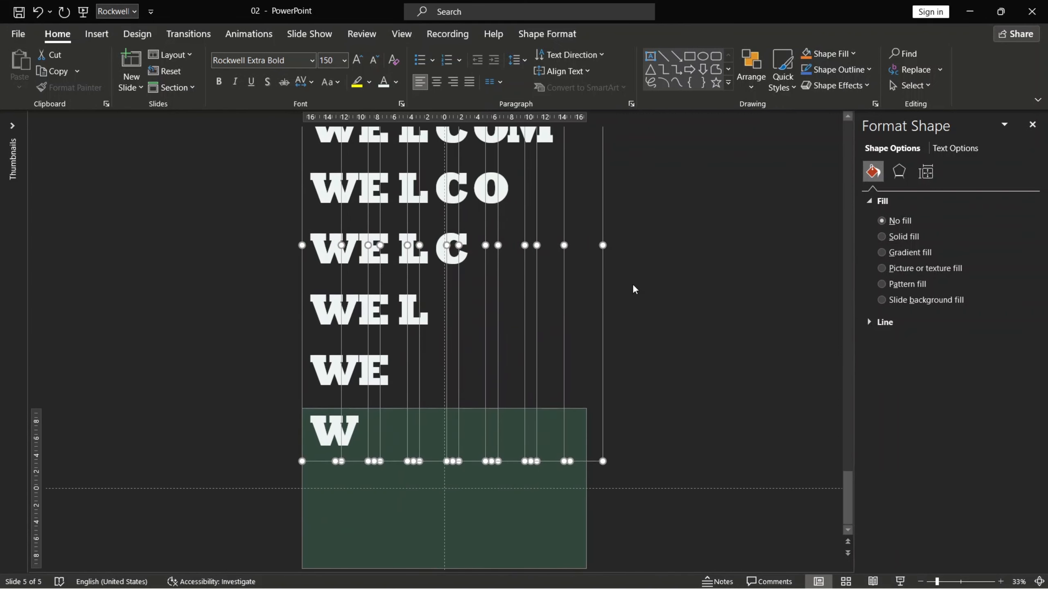
{"action": "key", "text": "Up"}
{"action": "key", "text": "Up"}
{"action": "key", "text": "Up"}
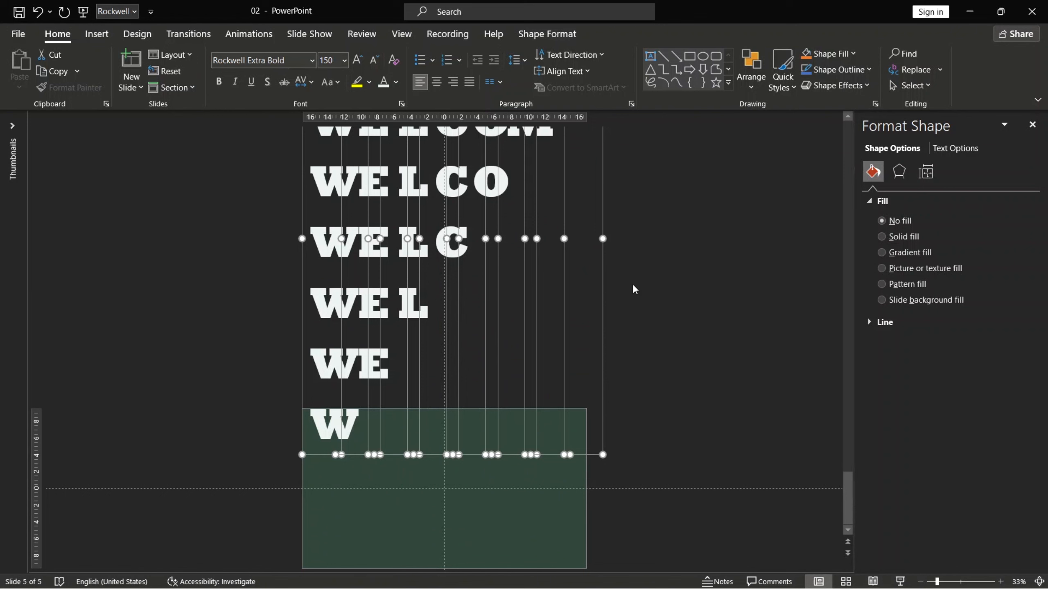
Step: Refit all letter columns' text boxes to their letters with text wrapping on and distribute the columns evenly
{"action": "key", "text": "Escape"}
{"action": "key", "text": "ctrl+a"}
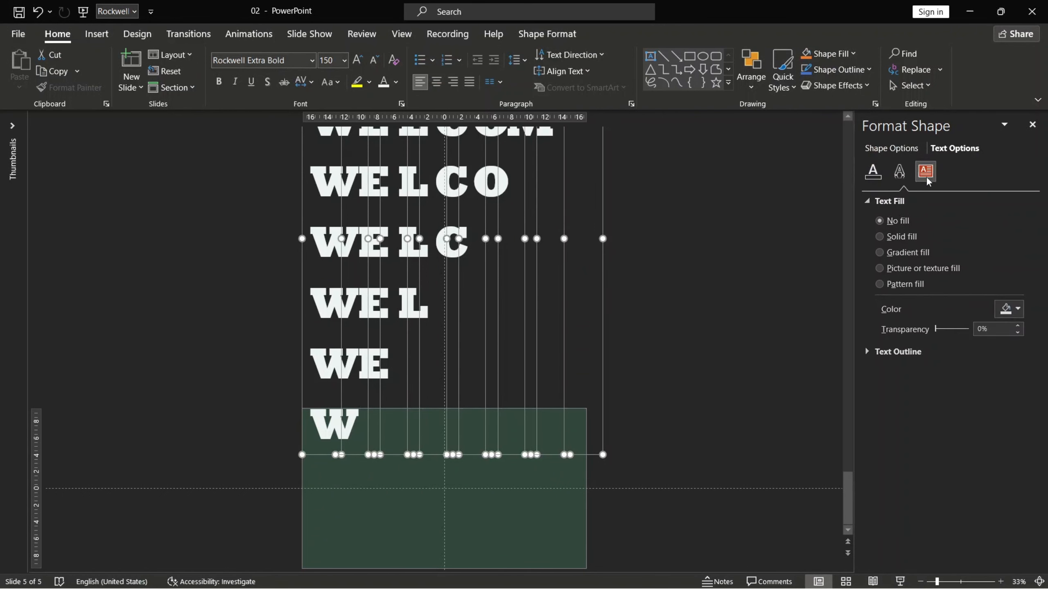
{"action": "left_click", "coordinate": [881, 413]}
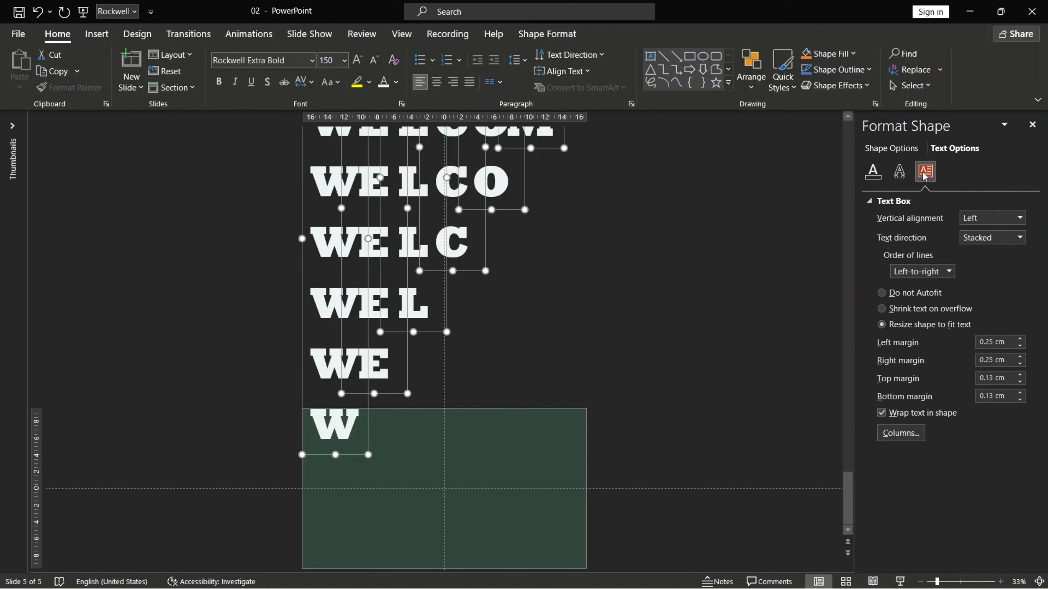
{"action": "left_click", "coordinate": [751, 68]}
{"action": "mouse_move", "coordinate": [771, 306]}
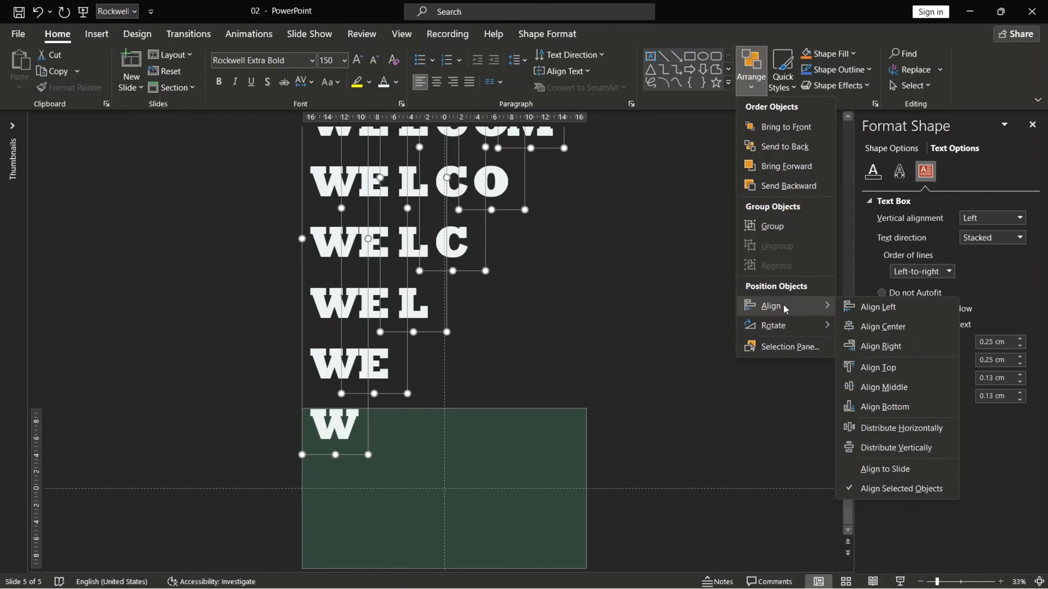
{"action": "left_click", "coordinate": [884, 439]}
{"action": "left_click", "coordinate": [586, 361]}
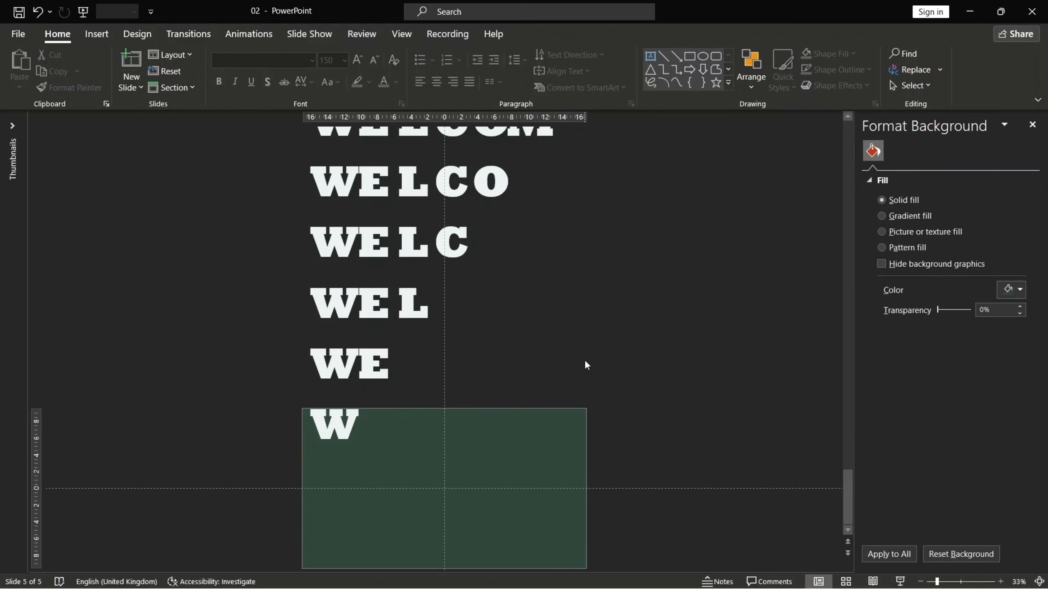
{"action": "scroll", "coordinate": [585, 361], "scroll_direction": "up", "scroll_amount": 3}
{"action": "scroll", "coordinate": [585, 361], "scroll_direction": "down", "scroll_amount": 3}
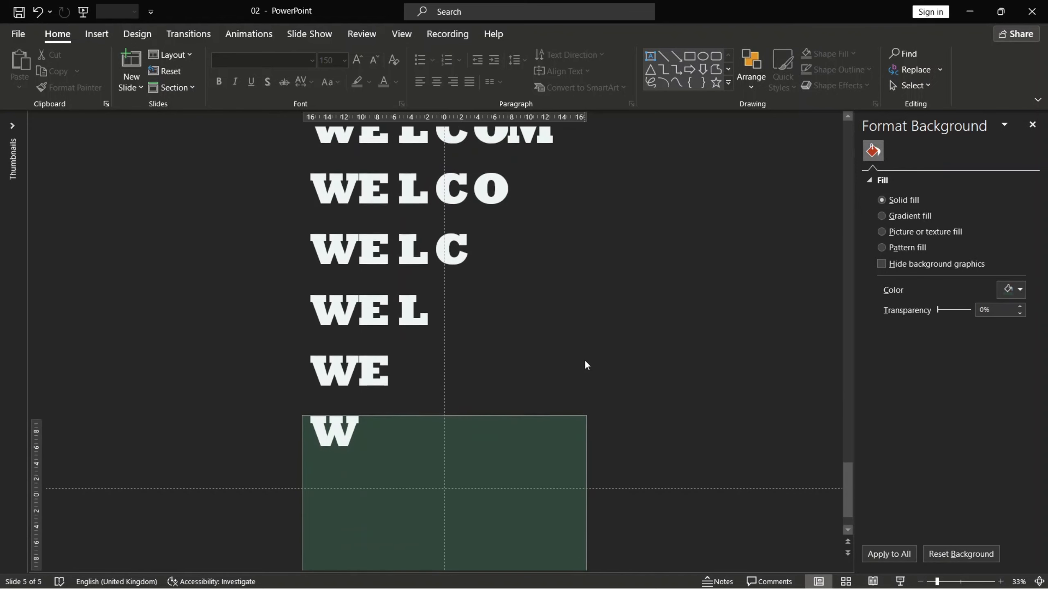
{"action": "scroll", "coordinate": [601, 359], "scroll_direction": "up", "scroll_amount": 2}
{"action": "scroll", "coordinate": [601, 358], "scroll_direction": "down", "scroll_amount": 3}
{"action": "scroll", "coordinate": [602, 358], "scroll_direction": "up", "scroll_amount": 2}
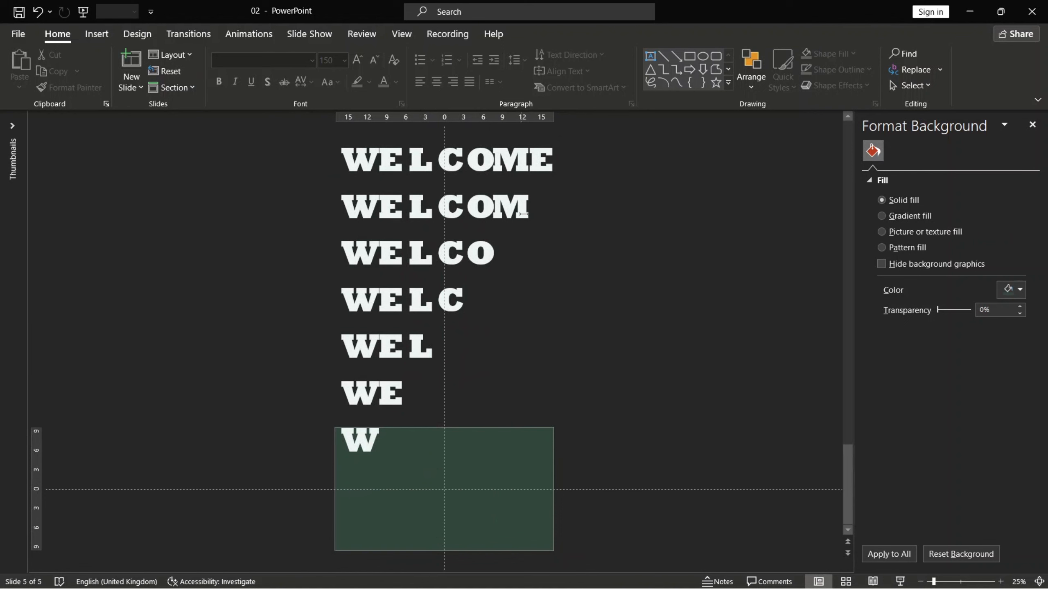
{"action": "left_click", "coordinate": [521, 227]}
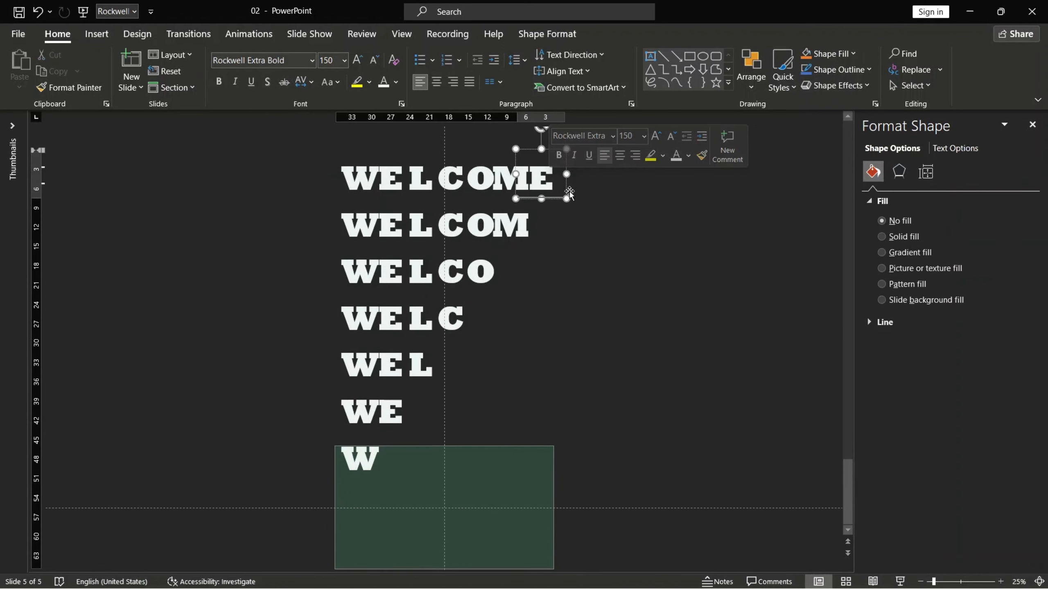
{"action": "left_click", "coordinate": [483, 193]}
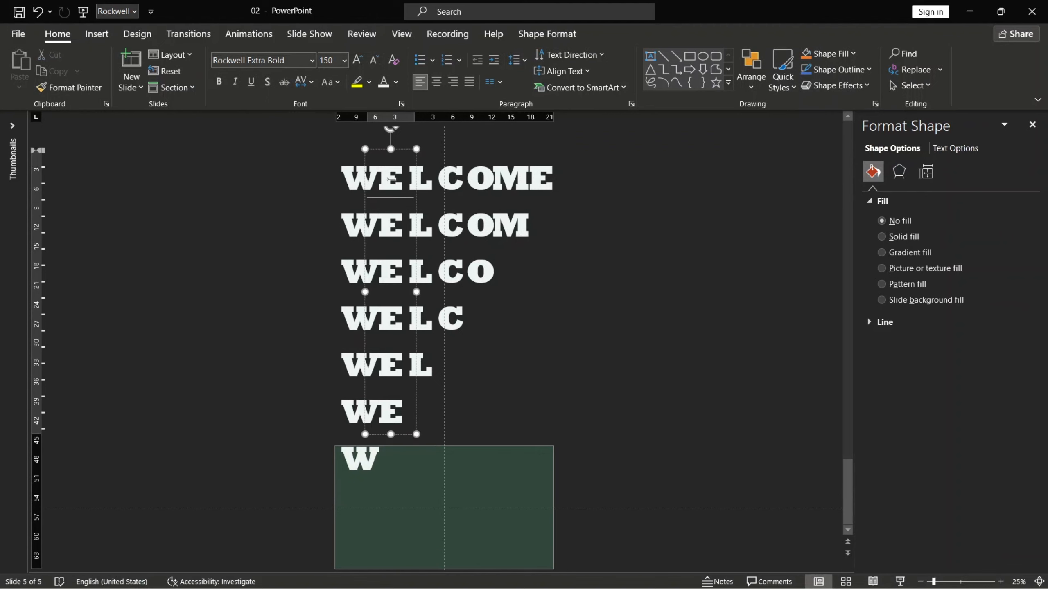
{"action": "left_click", "coordinate": [555, 329]}
{"action": "key", "text": "ctrl+a"}
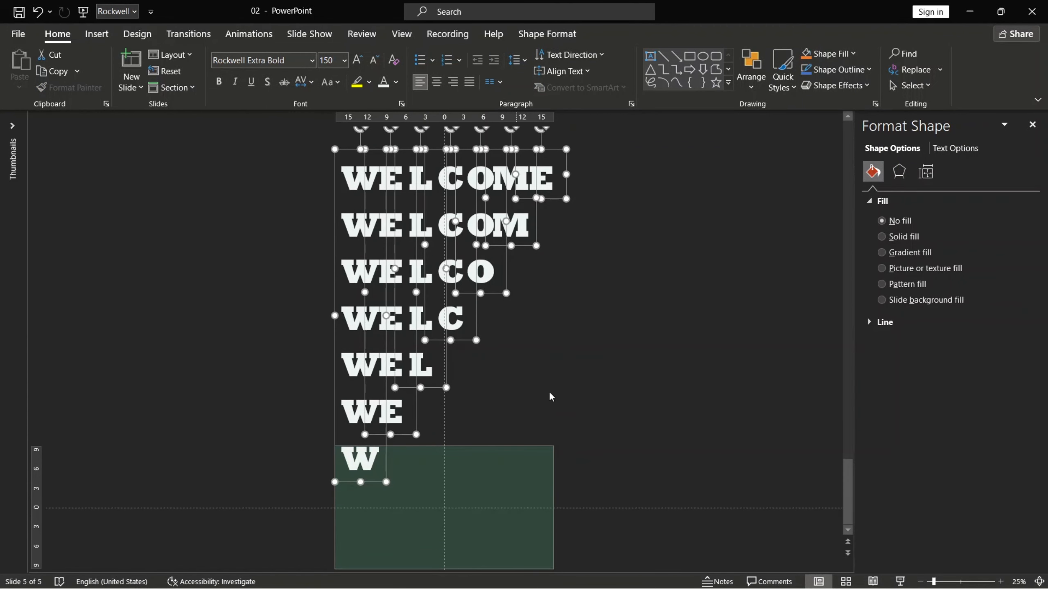
{"action": "left_click", "coordinate": [596, 378]}
Step: Show the slide thumbnails and duplicate slide 5
{"action": "left_click", "coordinate": [12, 148]}
{"action": "right_click", "coordinate": [49, 194]}
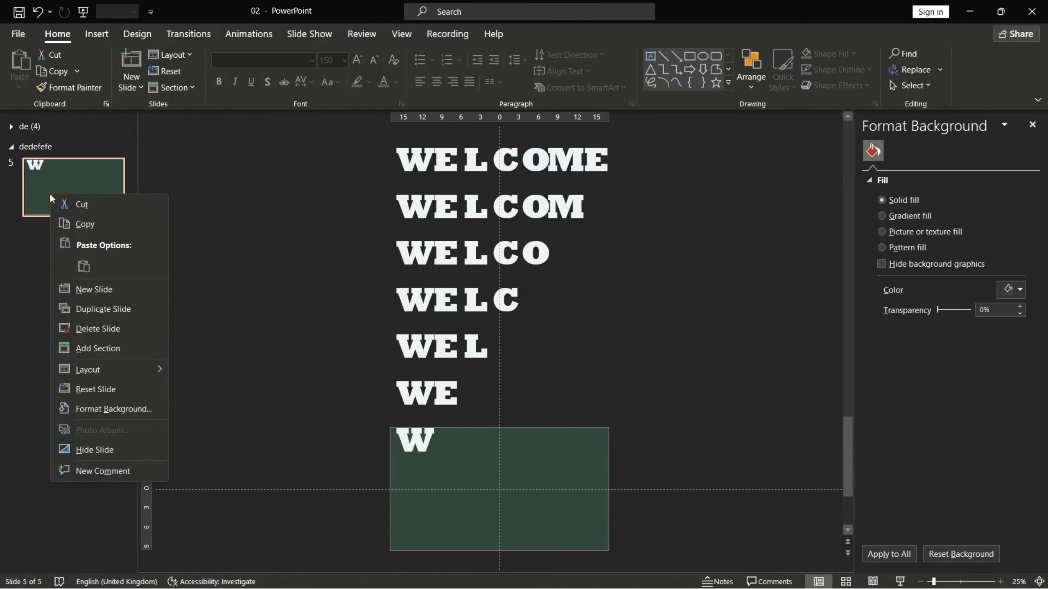
{"action": "left_click", "coordinate": [97, 310]}
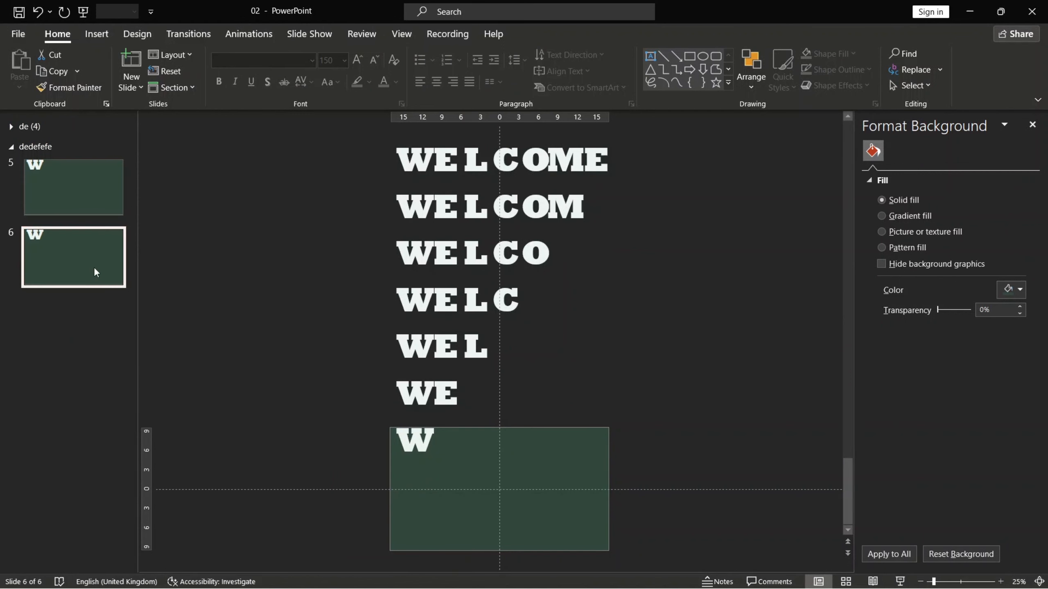
Step: Move all letter columns on slide 6 down together until the full WELCOME row sits at the slide's vertical middle
{"action": "left_click", "coordinate": [641, 287]}
{"action": "key", "text": "ctrl+a"}
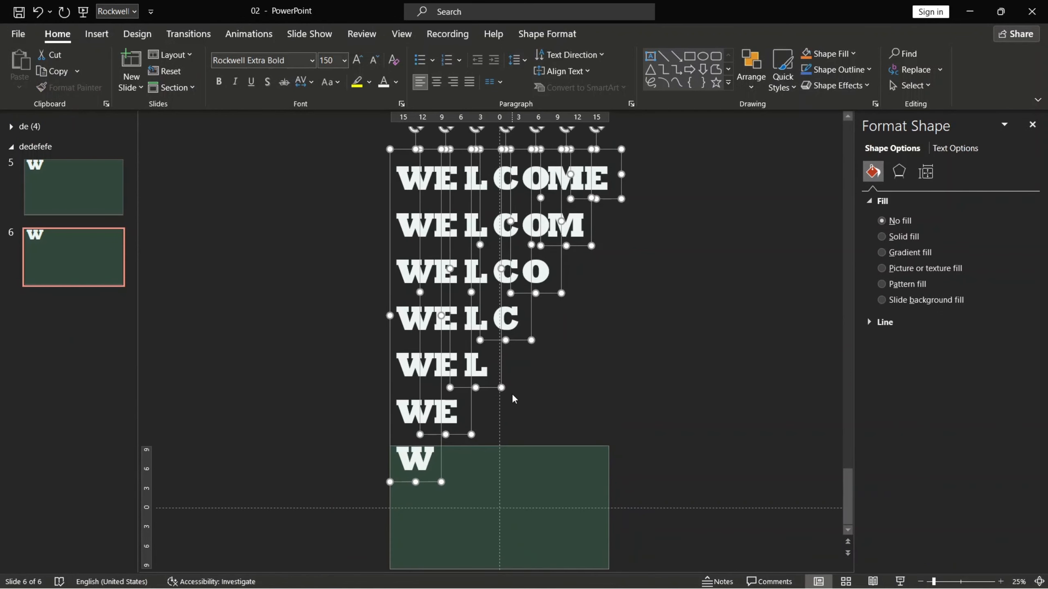
{"action": "key", "text": "Down"}
{"action": "key", "text": "Down"}
{"action": "key", "text": "Down"}
{"action": "key", "text": "Down"}
{"action": "key", "text": "Down"}
{"action": "key", "text": "Down"}
{"action": "key", "text": "Down"}
{"action": "key", "text": "Down"}
{"action": "key", "text": "Down"}
{"action": "key", "text": "Down"}
{"action": "key", "text": "Down"}
{"action": "key", "text": "Down"}
{"action": "key", "text": "Down"}
{"action": "key", "text": "Down"}
{"action": "key", "text": "Down"}
{"action": "key", "text": "Down"}
{"action": "key", "text": "Down"}
{"action": "key", "text": "Down"}
{"action": "key", "text": "Down"}
{"action": "key", "text": "Down"}
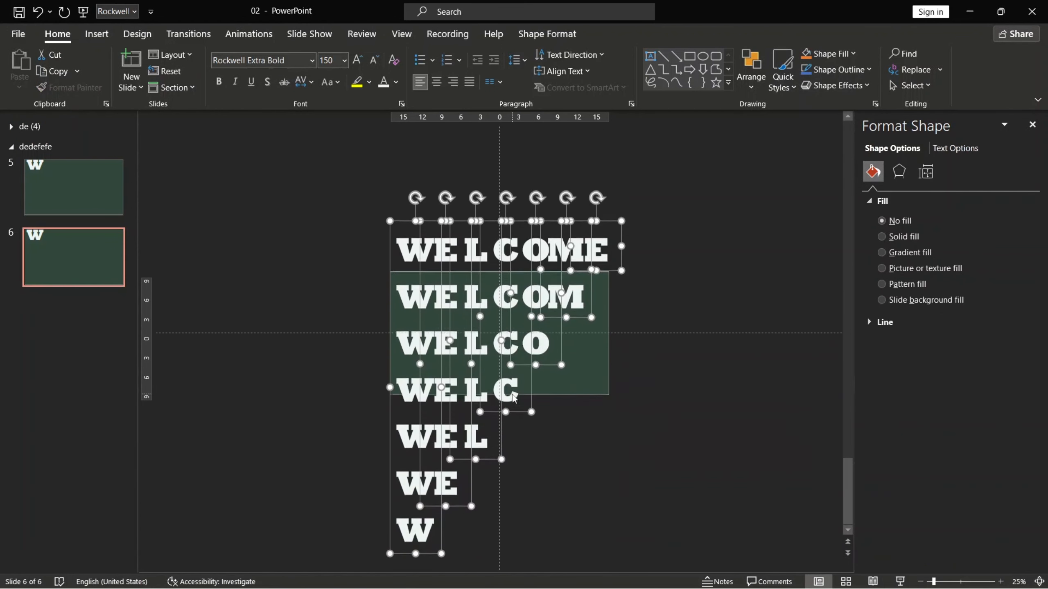
{"action": "key", "text": "Down"}
{"action": "key", "text": "Down"}
{"action": "key", "text": "Down"}
{"action": "key", "text": "Down"}
{"action": "key", "text": "Down"}
{"action": "key", "text": "Down"}
{"action": "key", "text": "Down"}
{"action": "key", "text": "Down"}
{"action": "key", "text": "Down"}
{"action": "key", "text": "Down"}
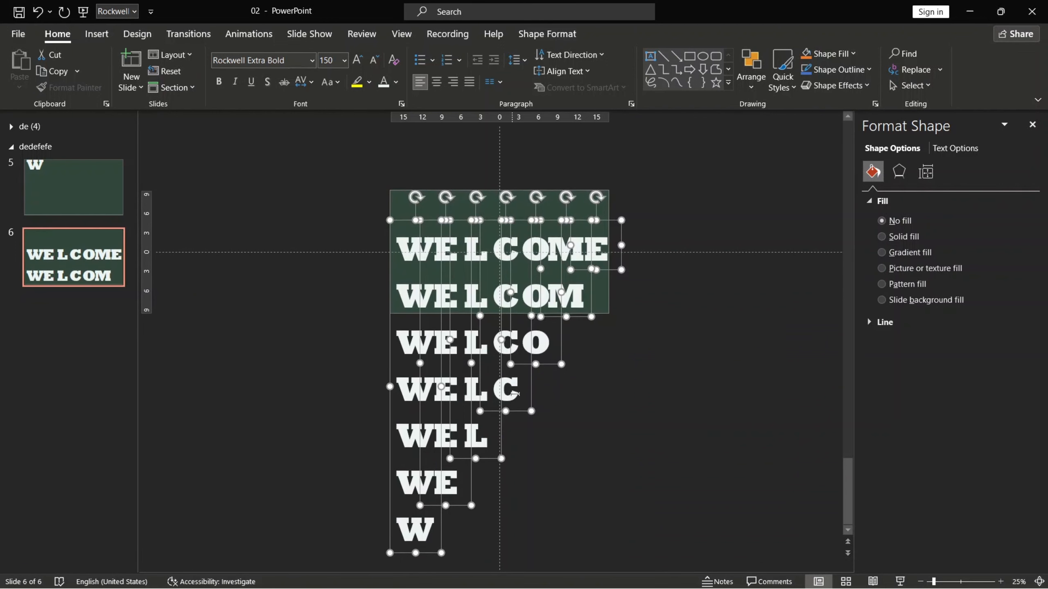
{"action": "key", "text": "Down"}
{"action": "scroll", "coordinate": [515, 395], "scroll_direction": "up", "scroll_amount": 1}
{"action": "left_click", "coordinate": [723, 278]}
{"action": "scroll", "coordinate": [561, 244], "scroll_direction": "up", "scroll_amount": 2}
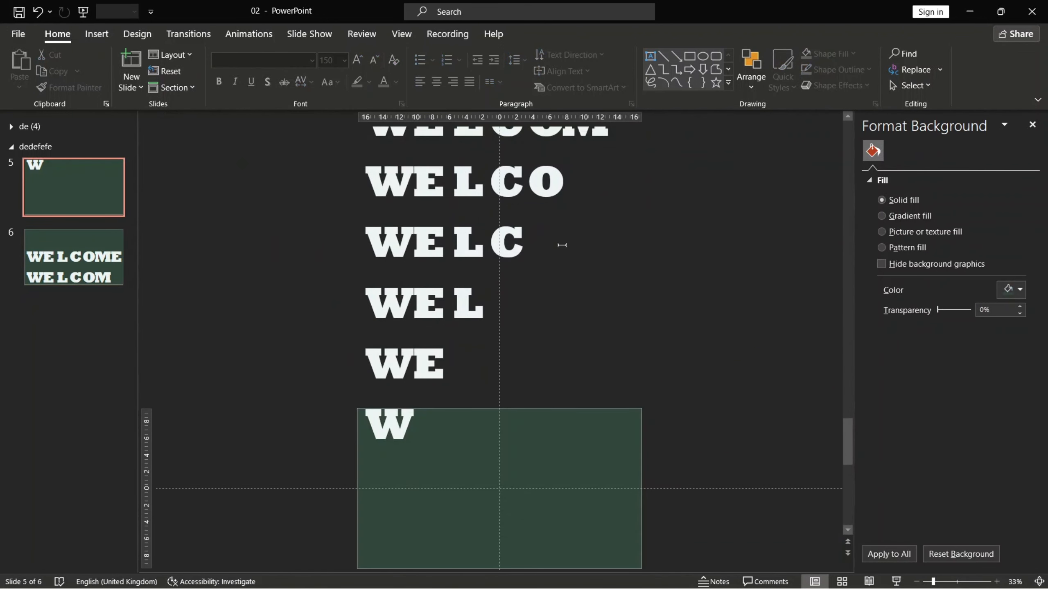
{"action": "scroll", "coordinate": [556, 251], "scroll_direction": "down", "scroll_amount": 1}
{"action": "scroll", "coordinate": [308, 194], "scroll_direction": "down", "scroll_amount": 1}
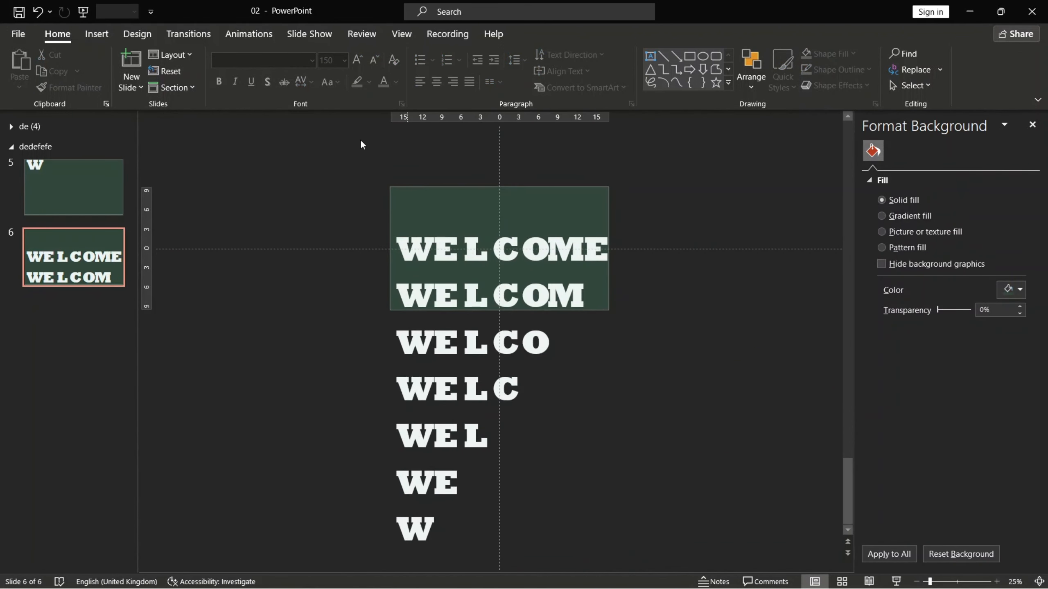
Step: Draw a full-width rectangle about 6.69 cm high and place it at slide 6's lower edge, covering the WELCOM row
{"action": "left_click", "coordinate": [97, 34]}
{"action": "left_click", "coordinate": [217, 79]}
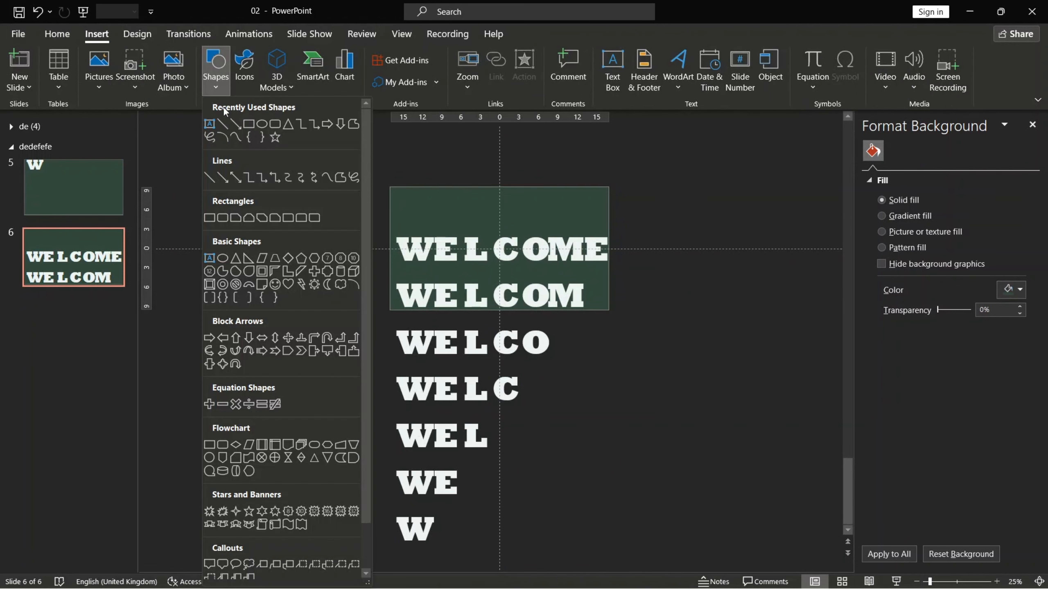
{"action": "left_click", "coordinate": [249, 124]}
{"action": "mouse_move", "coordinate": [395, 186]}
{"action": "left_mouse_down"}
{"action": "mouse_move", "coordinate": [570, 232]}
{"action": "mouse_move", "coordinate": [610, 231]}
{"action": "left_mouse_up"}
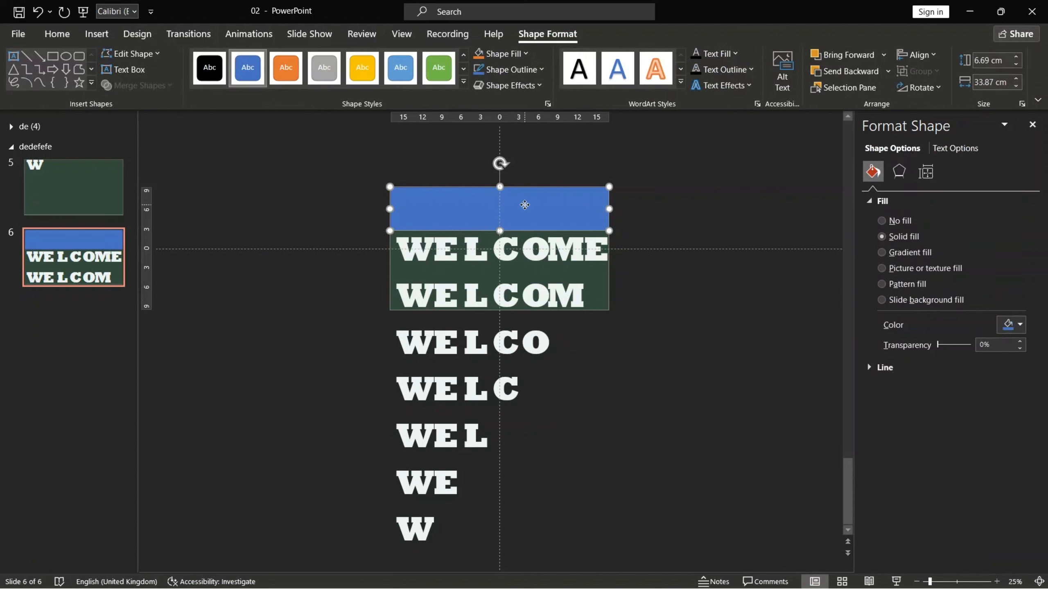
{"action": "left_click_drag", "start_coordinate": [525, 203], "coordinate": [525, 283]}
{"action": "scroll", "coordinate": [390, 299], "scroll_direction": "up", "scroll_amount": 5}
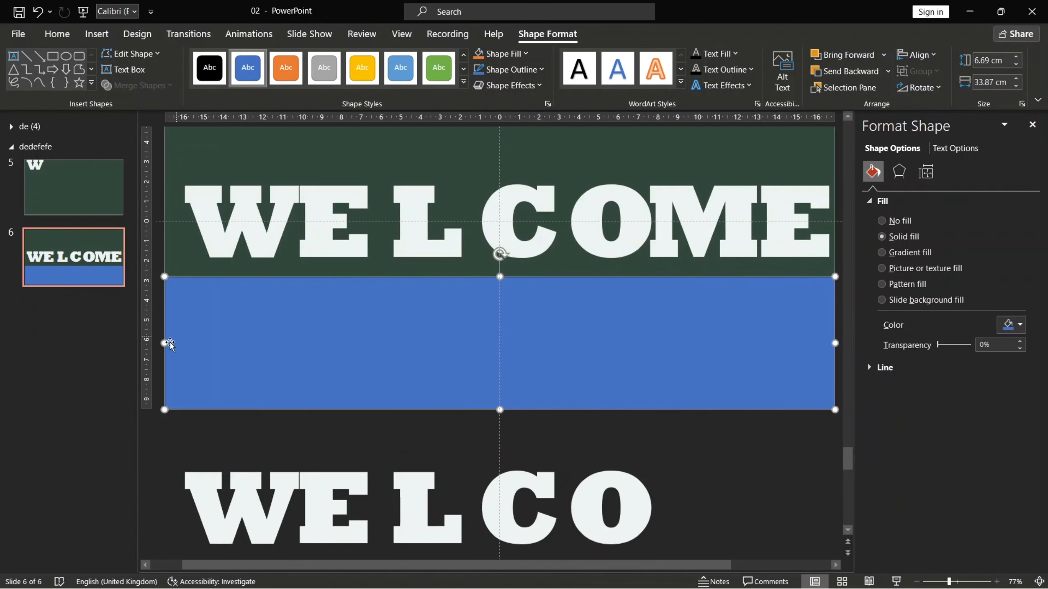
{"action": "left_click_drag", "start_coordinate": [165, 343], "coordinate": [178, 343]}
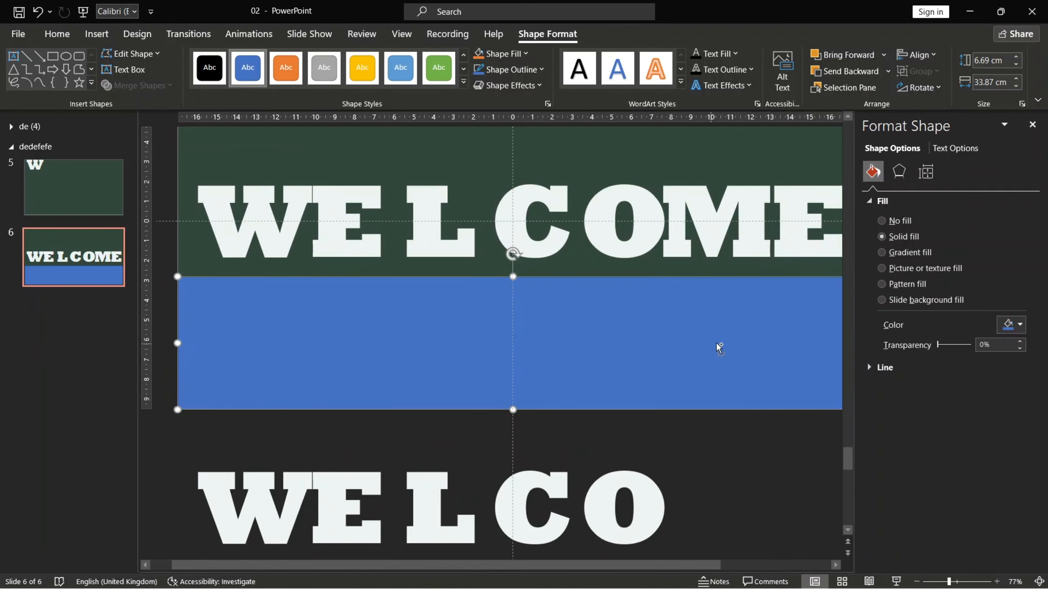
{"action": "scroll", "coordinate": [721, 348], "scroll_direction": "down", "scroll_amount": 3}
{"action": "left_click_drag", "start_coordinate": [718, 332], "coordinate": [718, 332]}
Step: Remove the rectangle's outline and fill it with the recent dark green that matches the slide background
{"action": "left_click", "coordinate": [510, 70]}
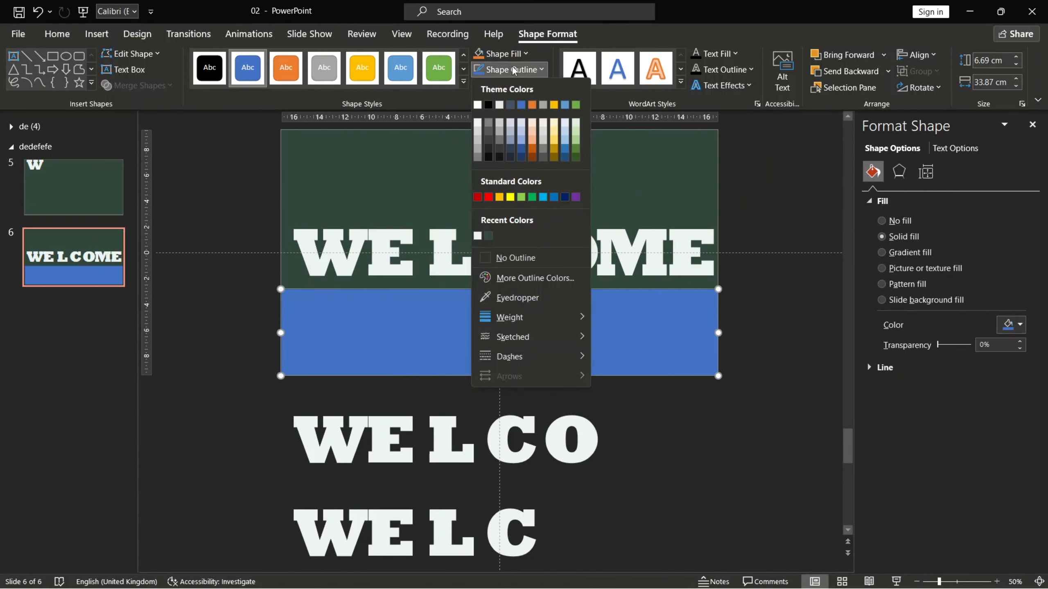
{"action": "left_click", "coordinate": [503, 257]}
{"action": "left_click", "coordinate": [506, 52]}
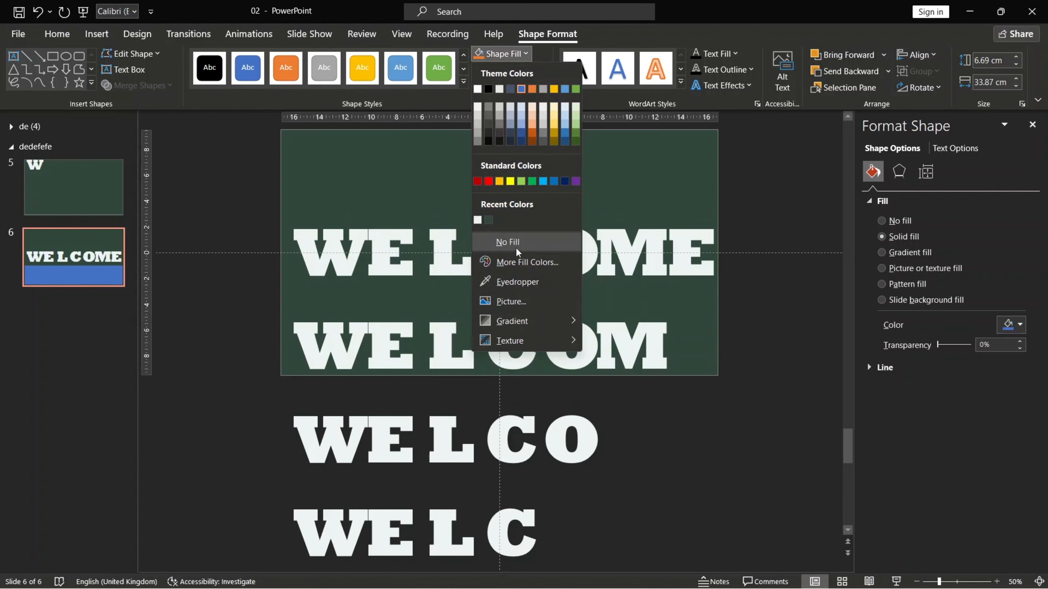
{"action": "left_click", "coordinate": [501, 237]}
{"action": "left_click", "coordinate": [505, 54]}
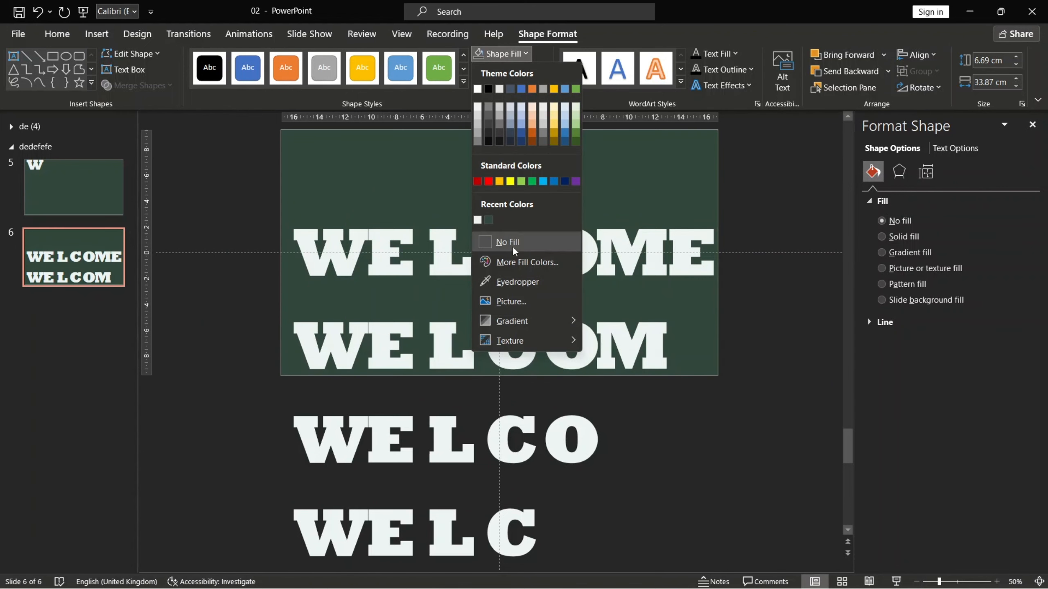
{"action": "left_click", "coordinate": [490, 221]}
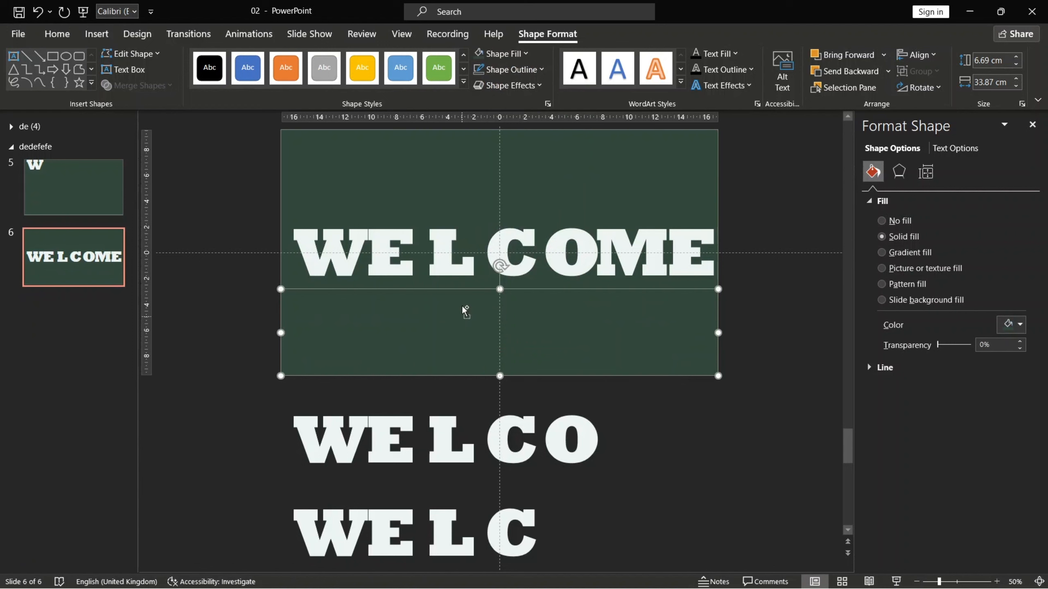
Step: Duplicate the green rectangle at slide 6's upper edge, then copy both rectangles to slide 5
{"action": "left_click_drag", "start_coordinate": [465, 310], "coordinate": [466, 151]}
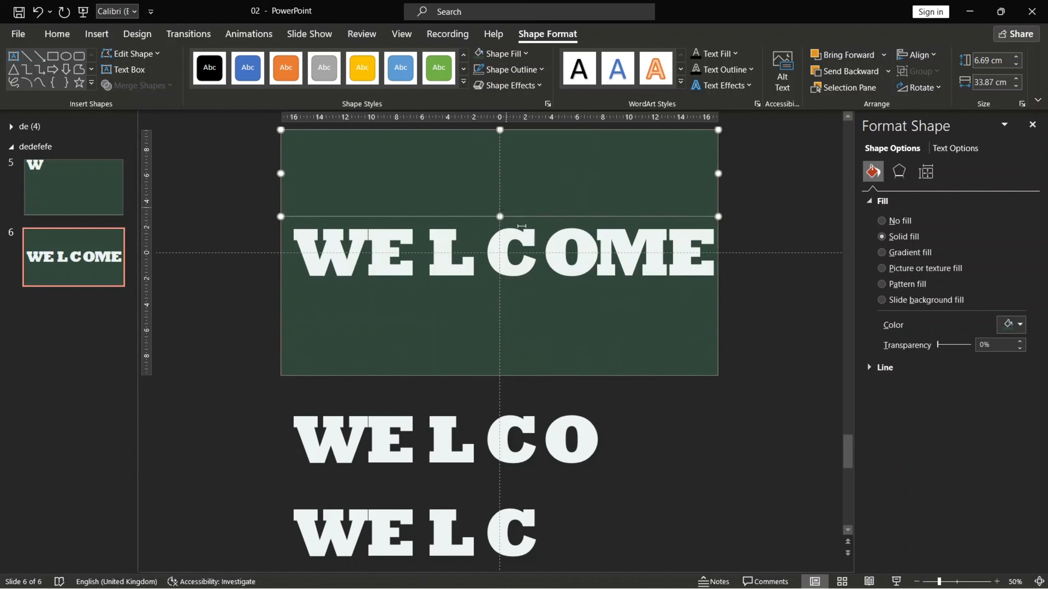
{"action": "left_click", "coordinate": [743, 223]}
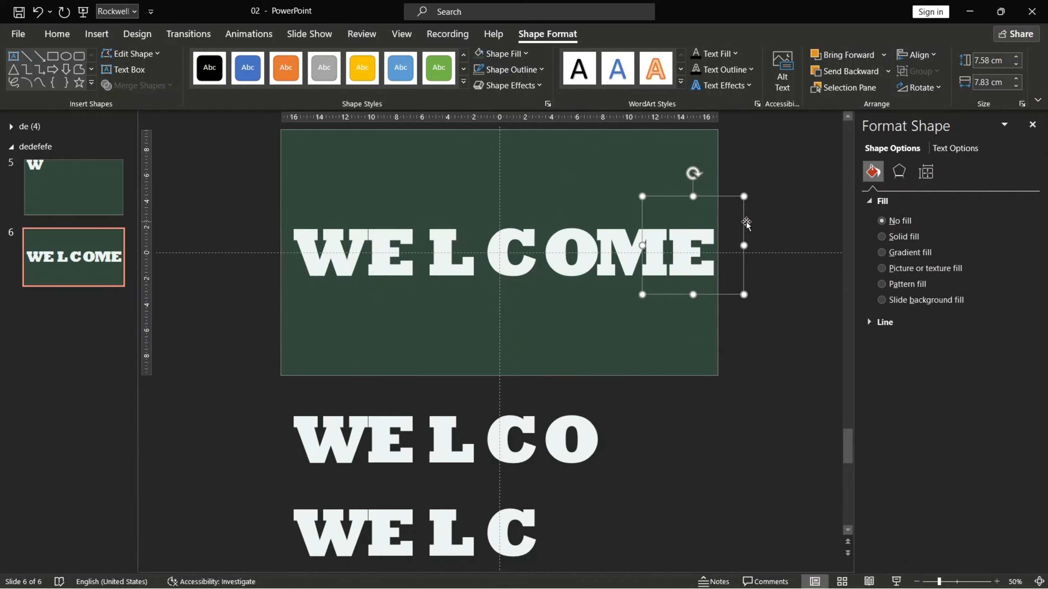
{"action": "left_click", "coordinate": [516, 180]}
{"action": "left_click", "coordinate": [501, 333], "text": "ctrl"}
{"action": "left_click", "coordinate": [105, 197]}
{"action": "key", "text": "ctrl+v"}
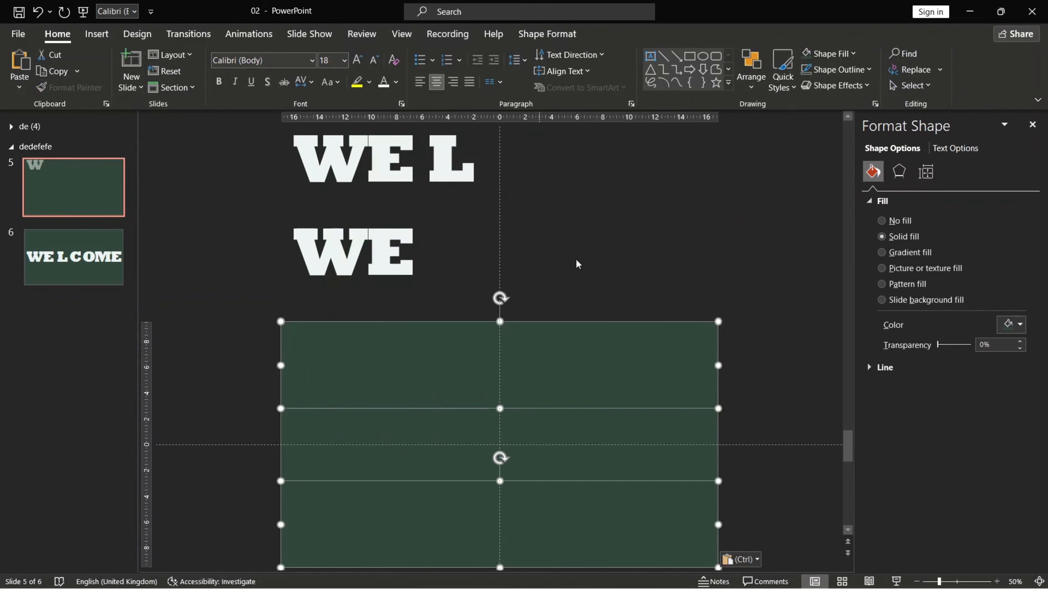
Step: Apply the Morph transition to slide 6
{"action": "left_click", "coordinate": [92, 271]}
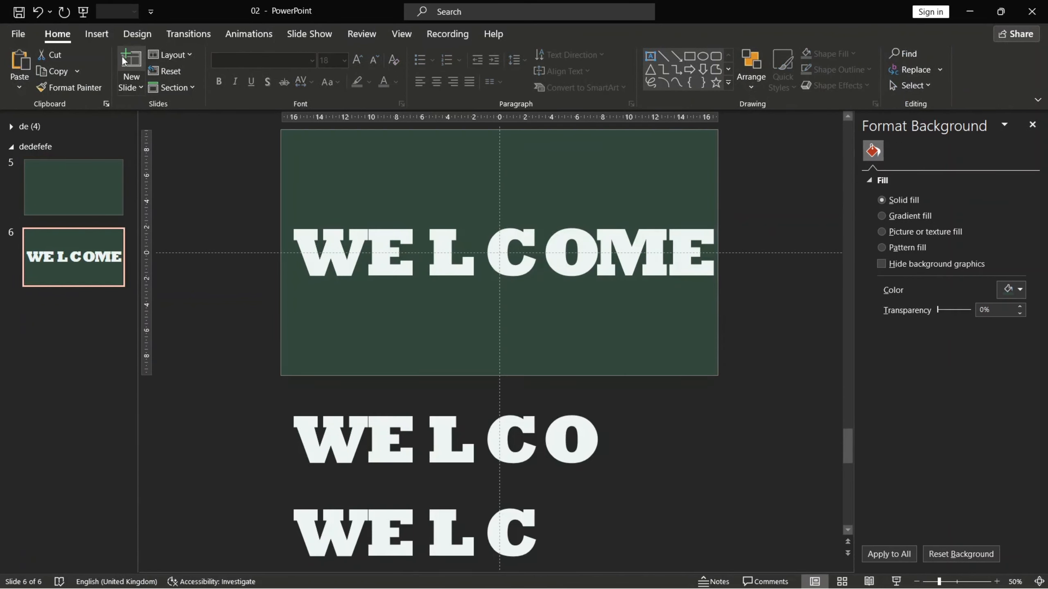
{"action": "left_click", "coordinate": [192, 34]}
{"action": "left_click", "coordinate": [142, 66]}
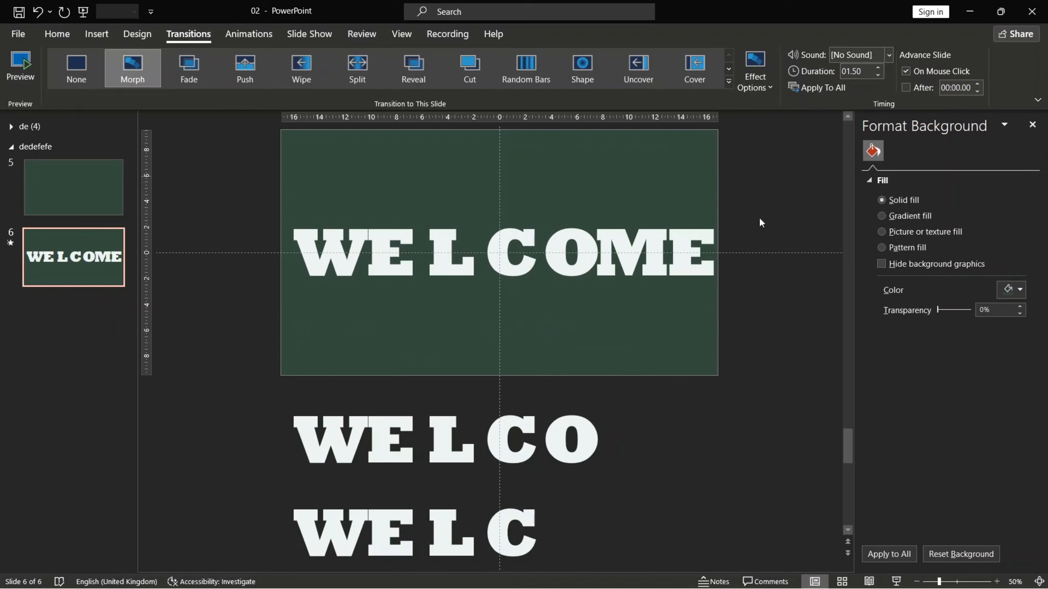
{"action": "scroll", "coordinate": [574, 444], "scroll_direction": "up", "scroll_amount": 3}
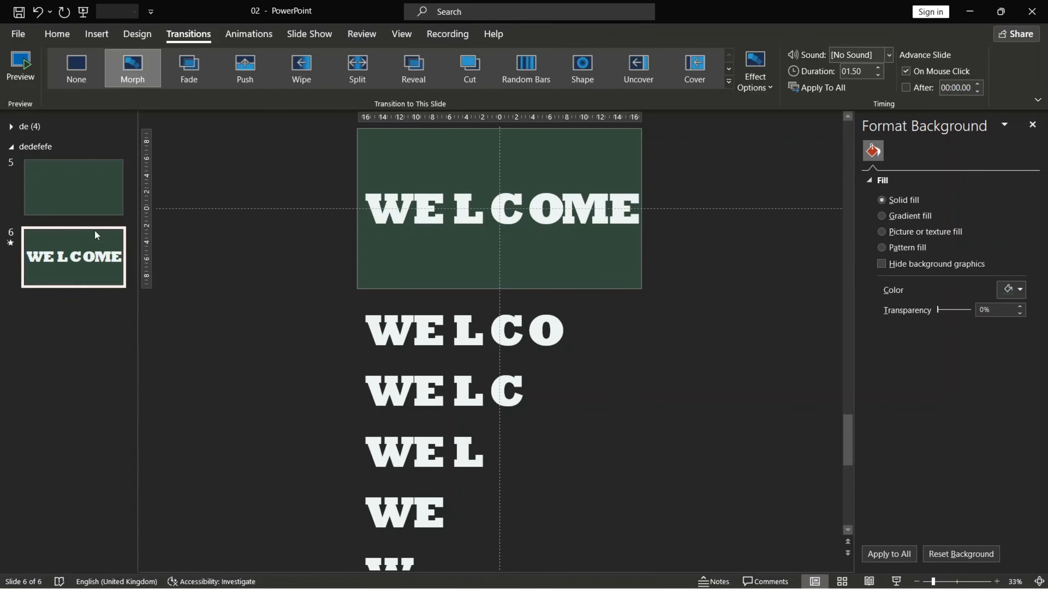
Step: Duplicate slides 5 and 6 together and open the new slide 7
{"action": "left_click", "coordinate": [94, 203], "text": "shift"}
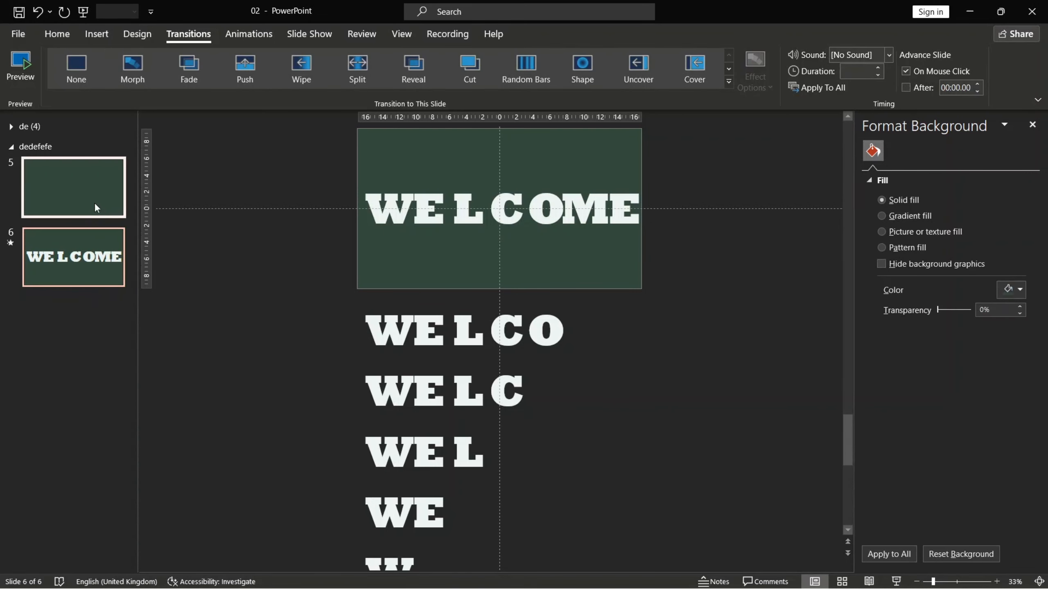
{"action": "right_click", "coordinate": [95, 204]}
{"action": "left_click", "coordinate": [127, 318]}
{"action": "left_click", "coordinate": [97, 331]}
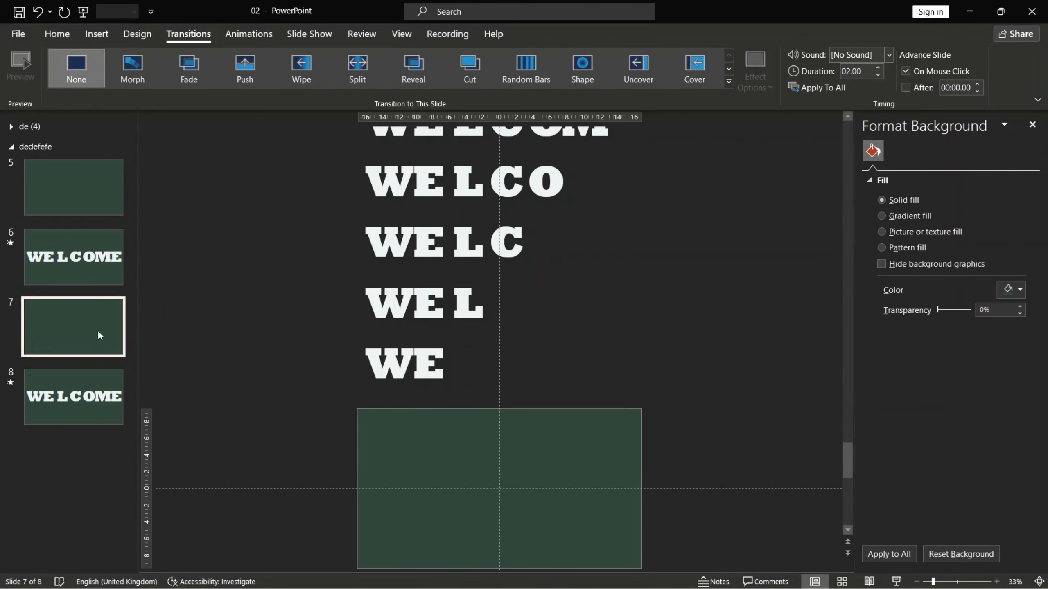
Step: Right-align the text of all letter columns on slide 7, leaving out the green rectangles, and align the columns to their bottom edges
{"action": "scroll", "coordinate": [535, 293], "scroll_direction": "down", "scroll_amount": 2}
{"action": "left_click", "coordinate": [535, 520]}
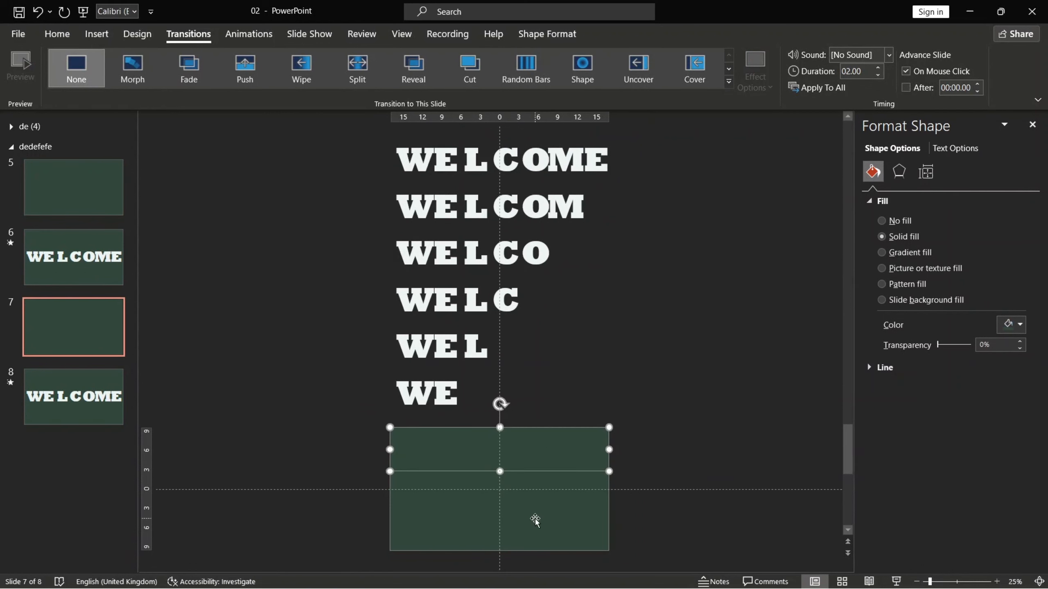
{"action": "left_click", "coordinate": [590, 294]}
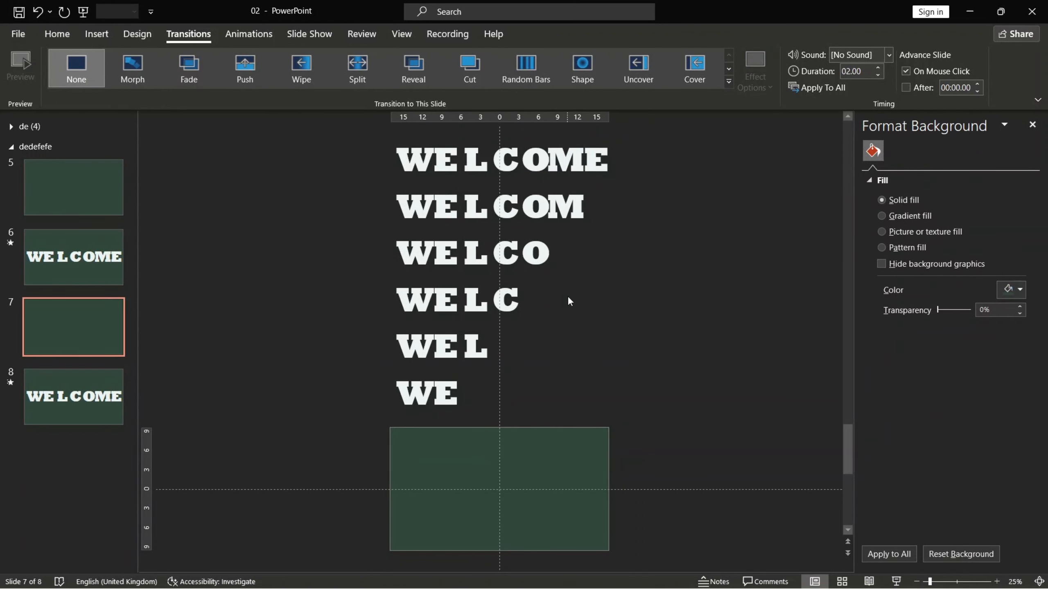
{"action": "key", "text": "ctrl+a"}
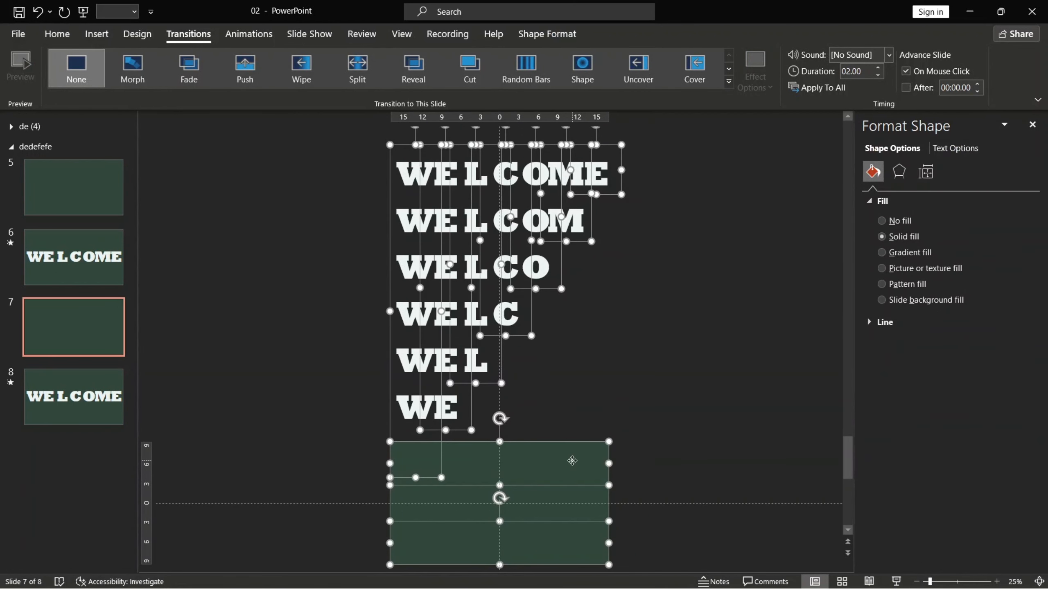
{"action": "left_click", "coordinate": [573, 529], "text": "shift"}
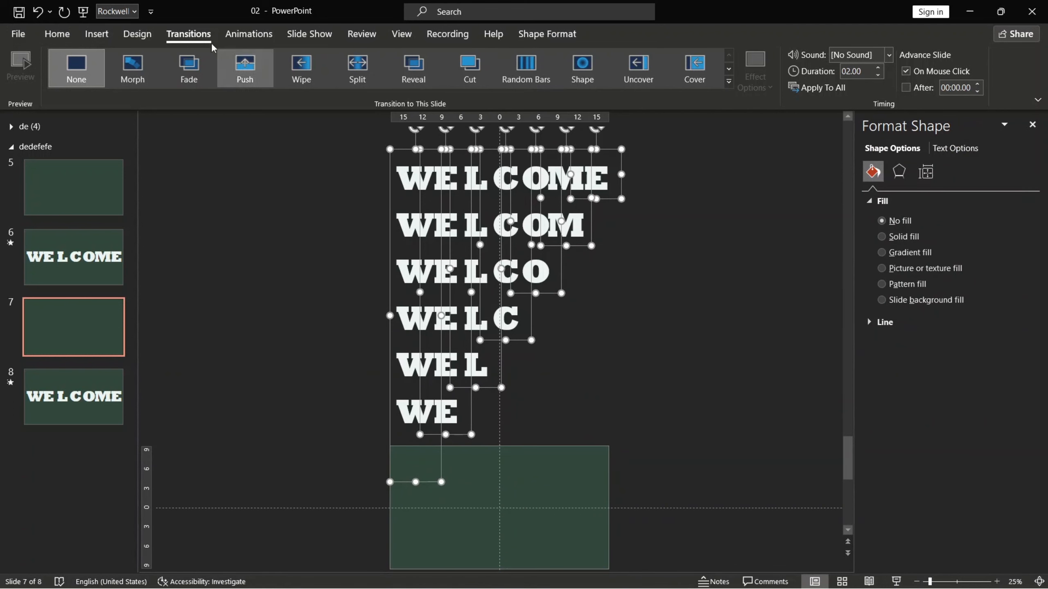
{"action": "left_click", "coordinate": [57, 33]}
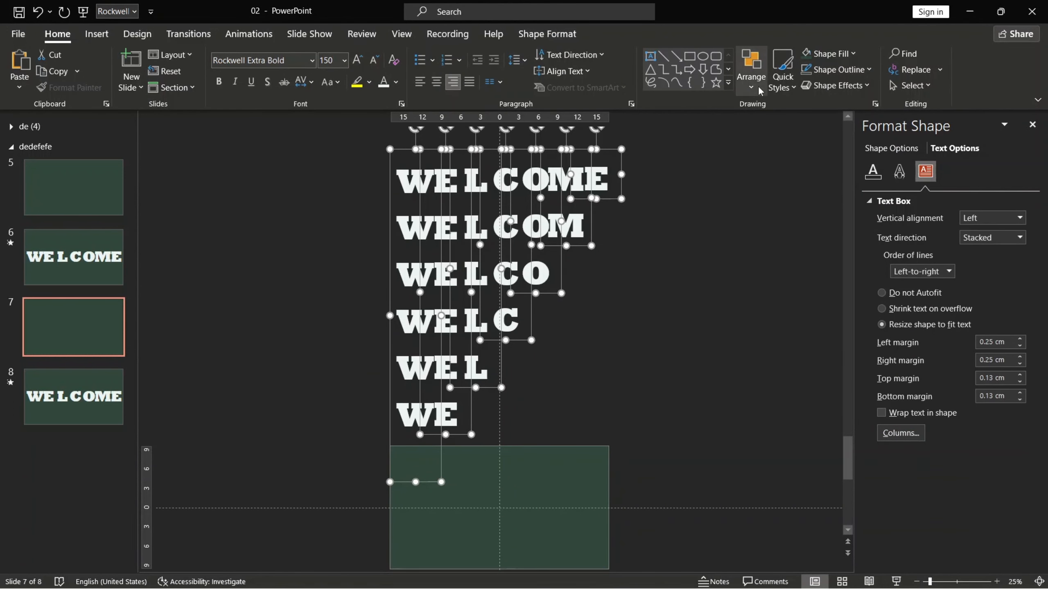
{"action": "left_click", "coordinate": [751, 70]}
{"action": "mouse_move", "coordinate": [784, 306]}
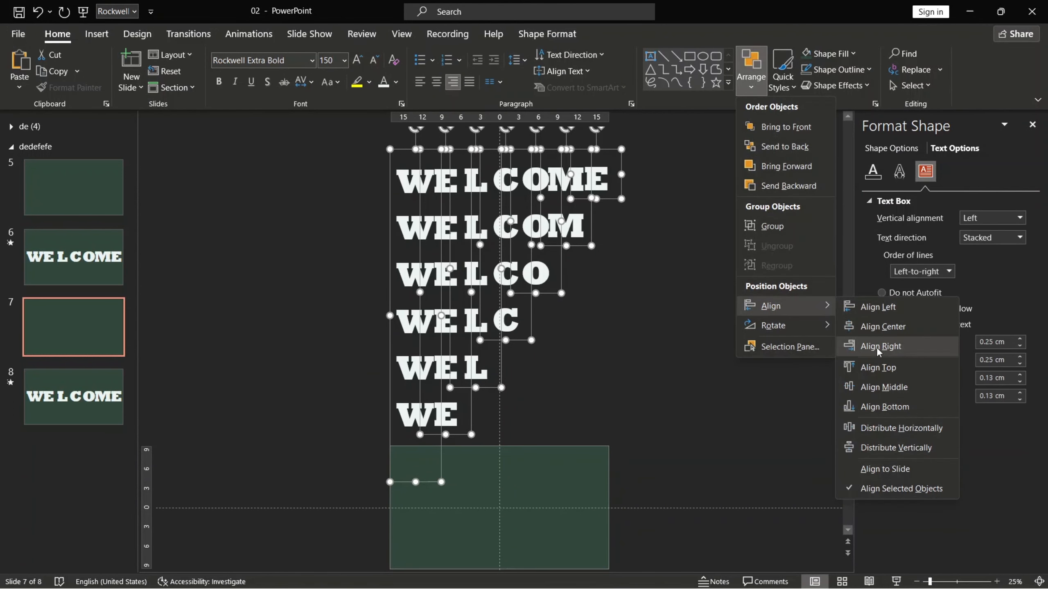
{"action": "left_click", "coordinate": [875, 407]}
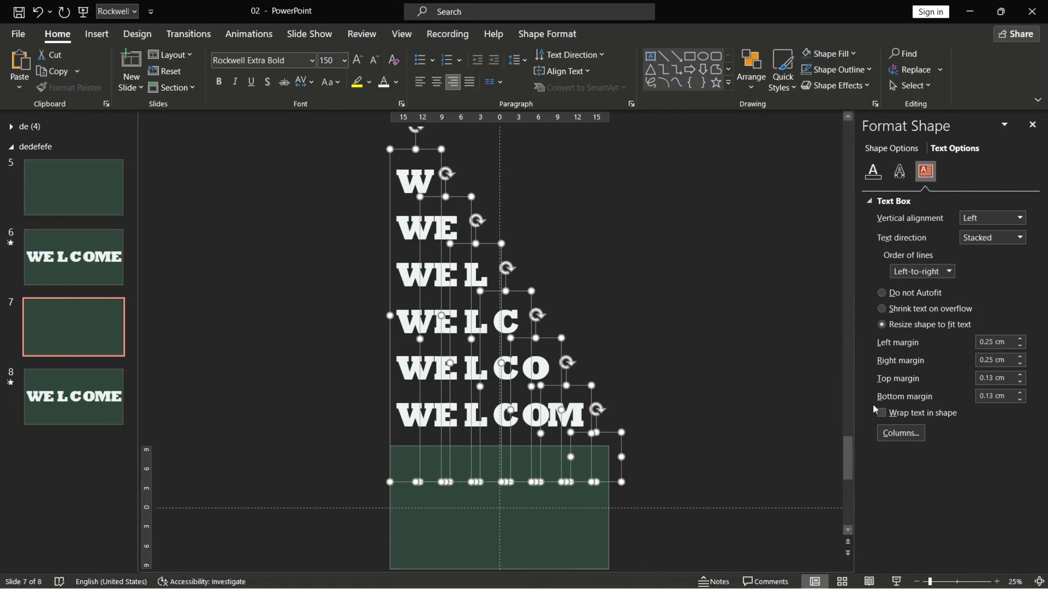
{"action": "left_click", "coordinate": [71, 401]}
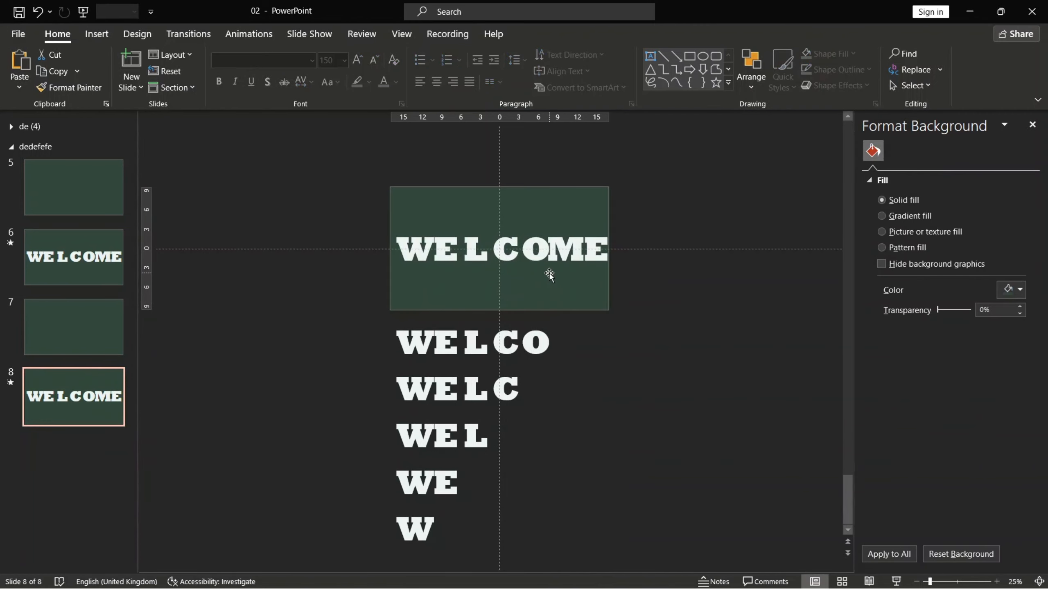
{"action": "left_click", "coordinate": [80, 339]}
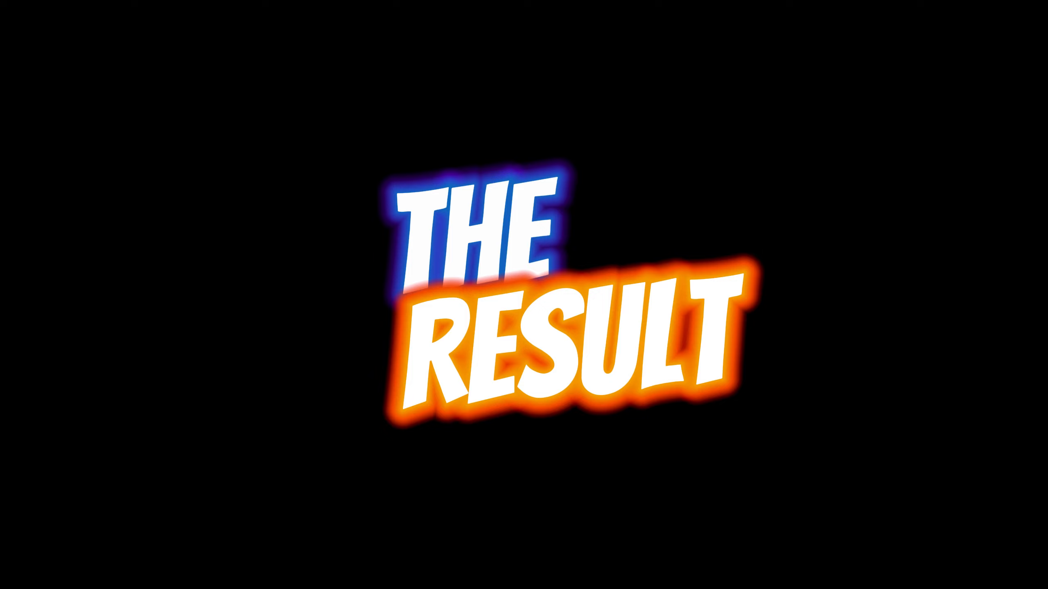